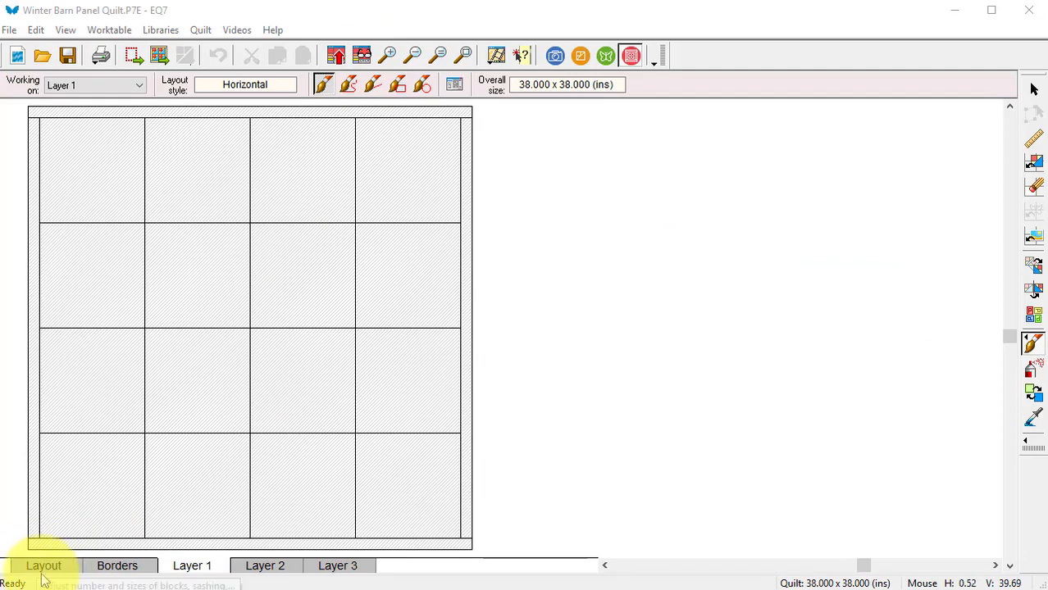
Step: Start a new quilt with a Horizontal layout
click(200, 30)
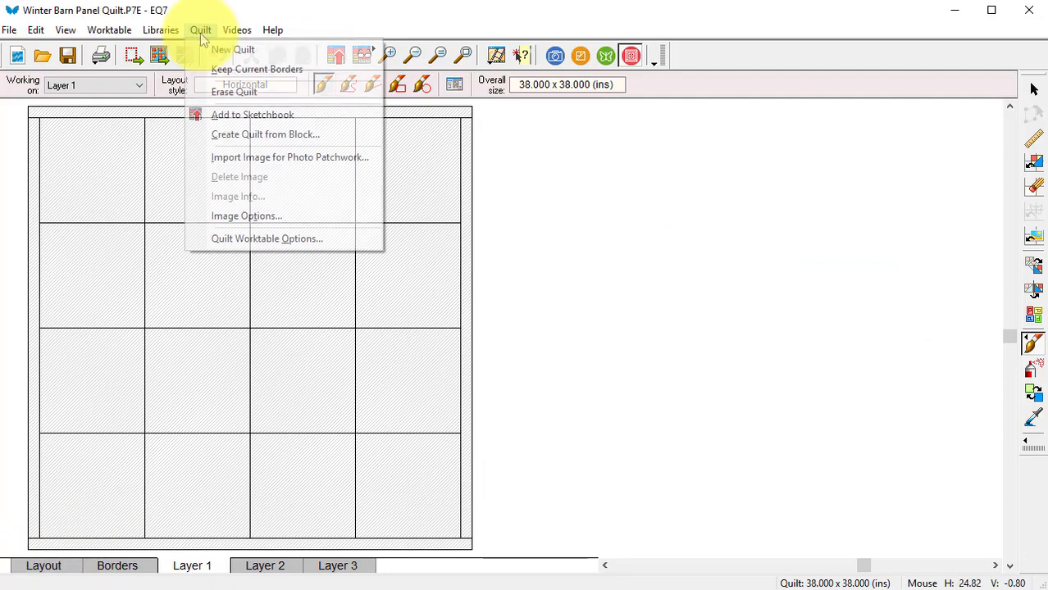
mouse_move(220, 51)
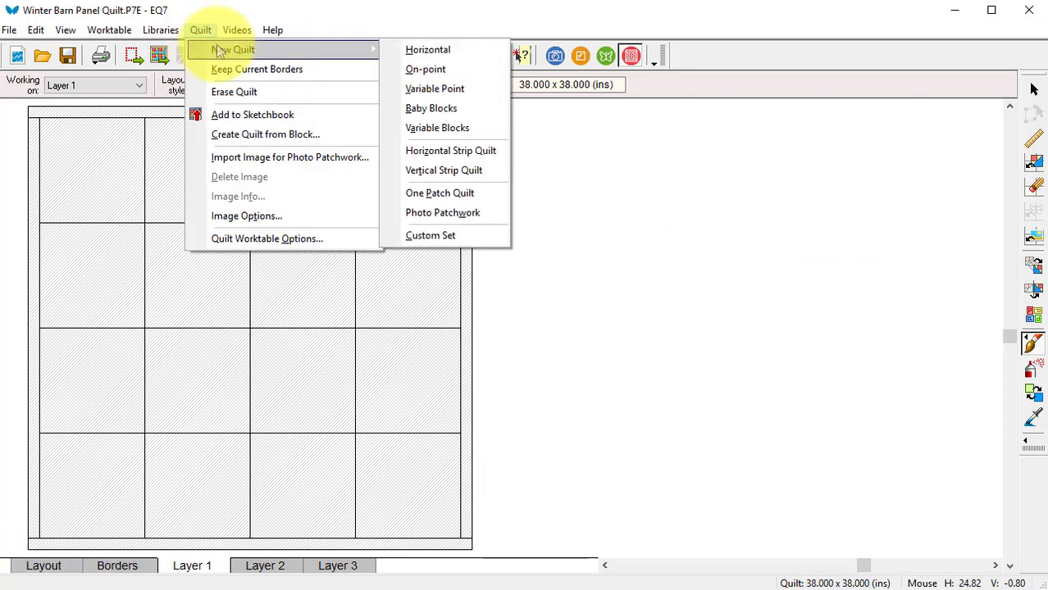
click(443, 50)
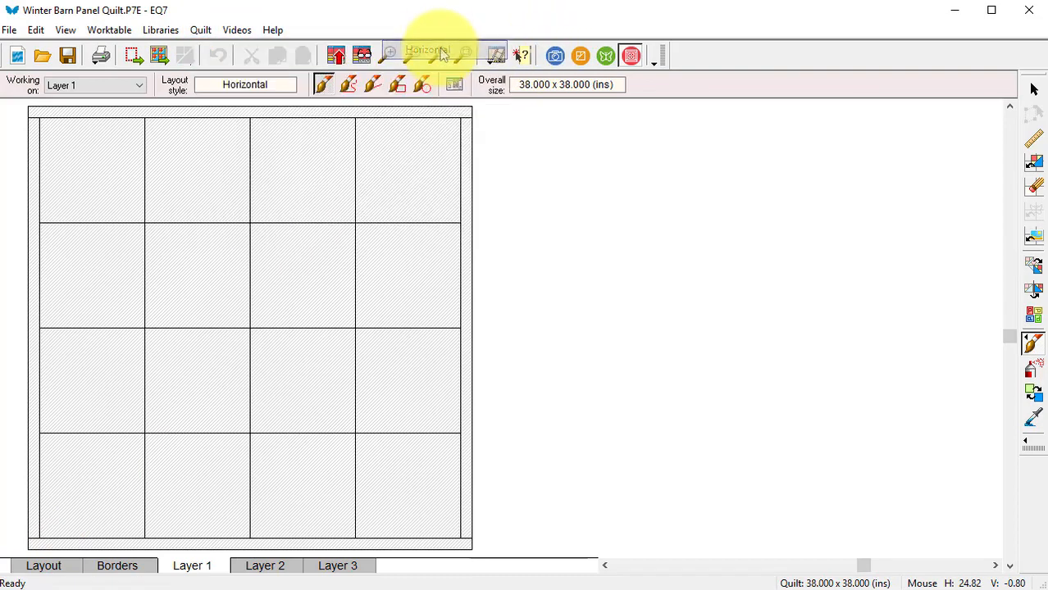
drag(630, 29, 823, 10)
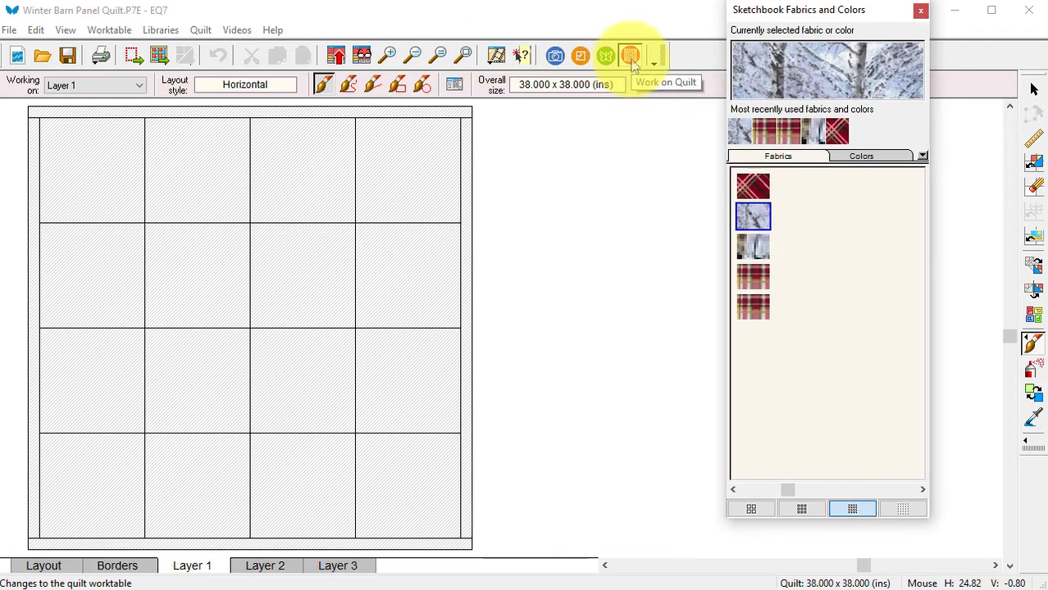
Step: Set the quilt layout to 1 block horizontally and 1 block vertically
click(51, 571)
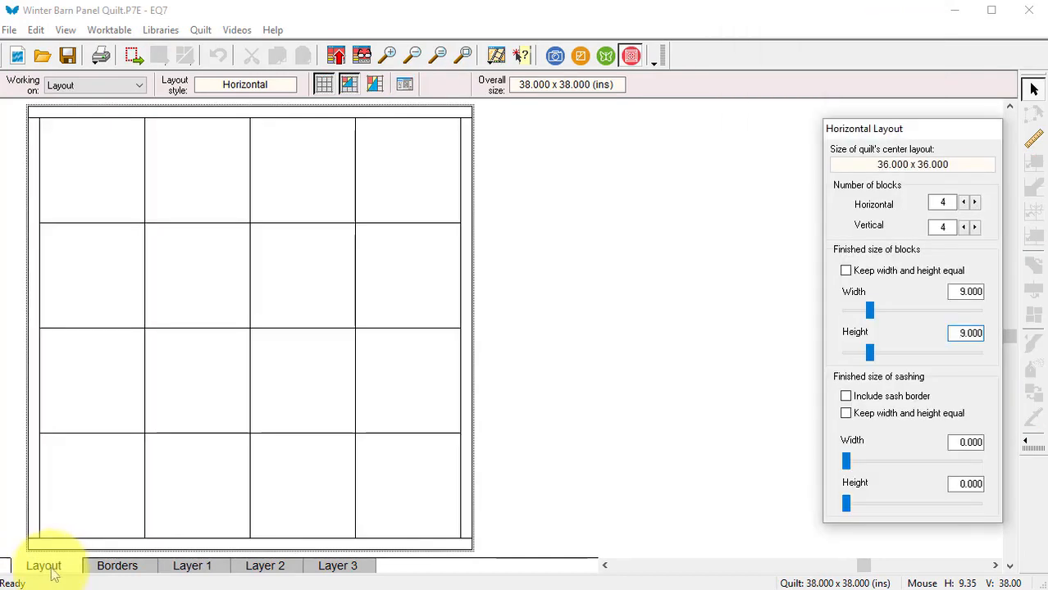
click(943, 203)
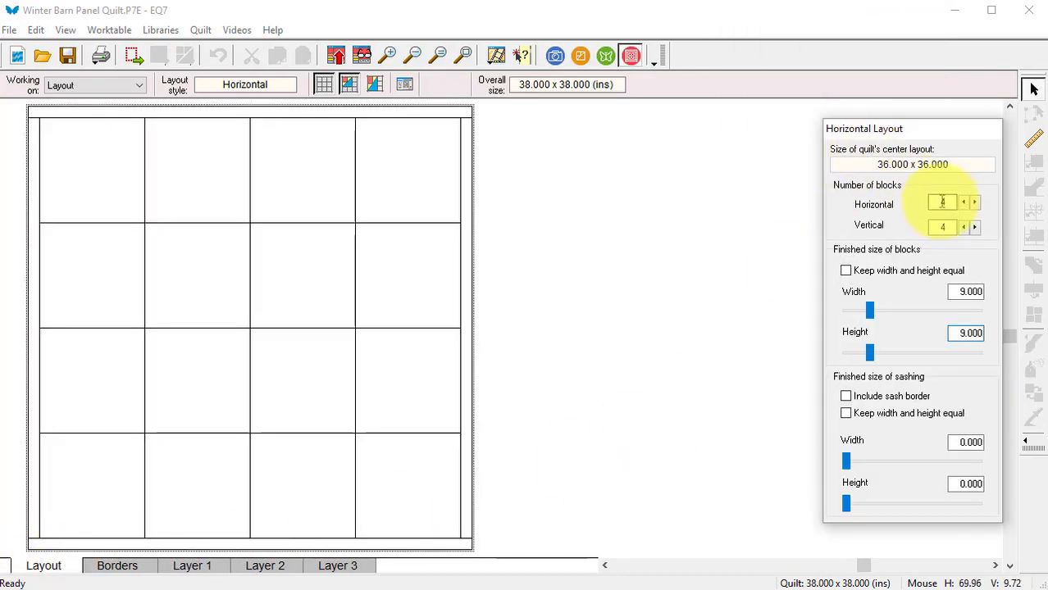
double_click(943, 203)
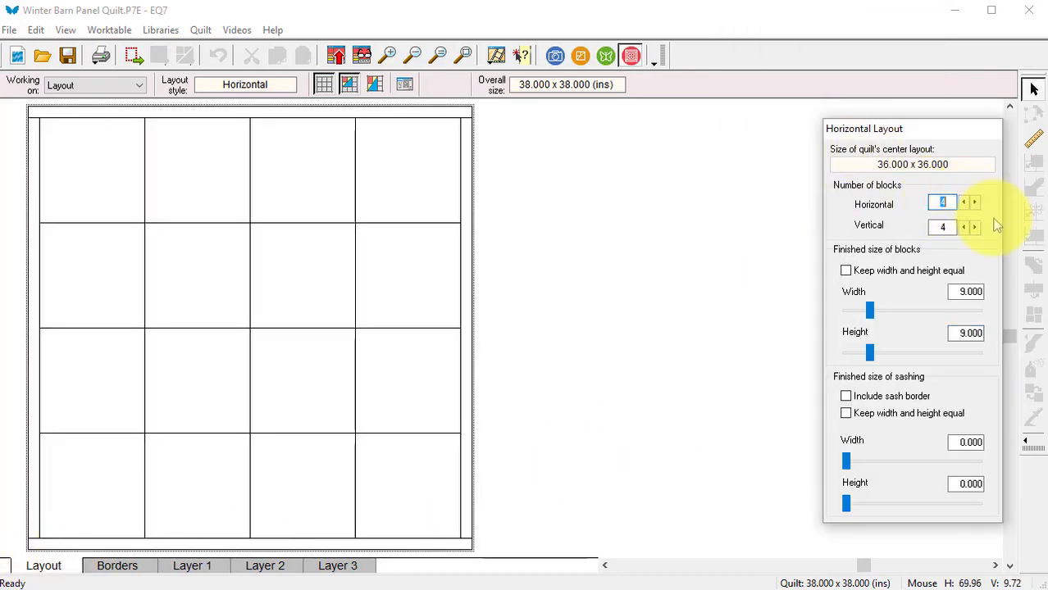
text(1)
key(Tab)
text(1)
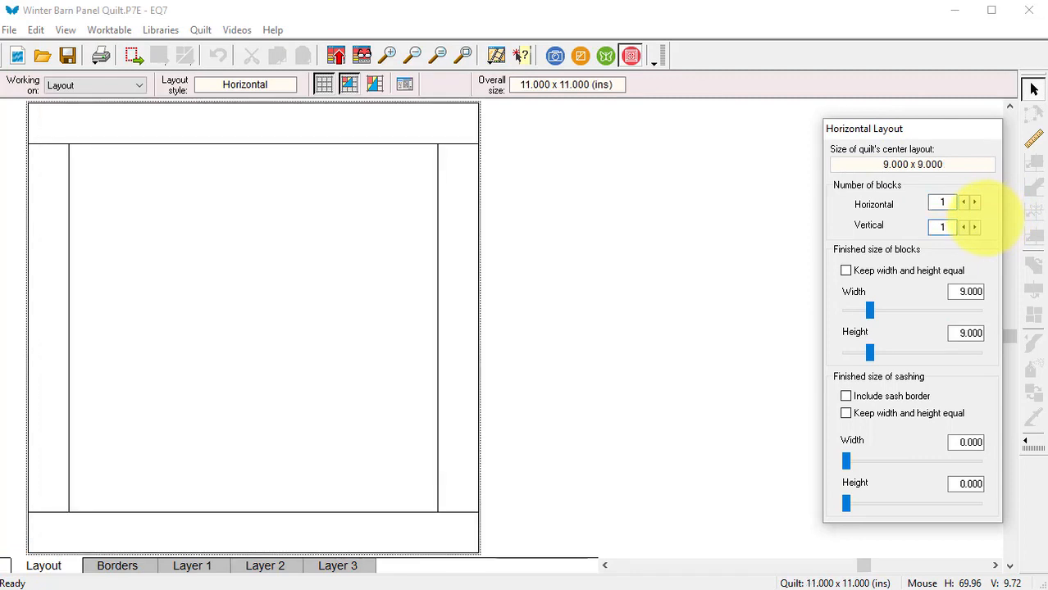
Step: Set the finished block size to 22 inches wide and 44 inches high
click(951, 292)
double_click(951, 292)
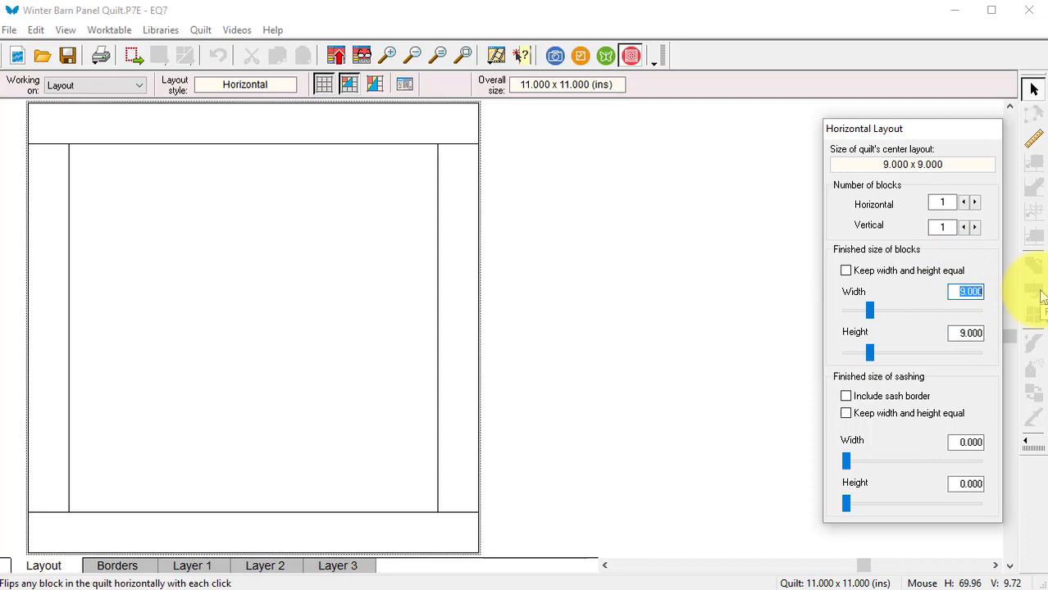
text(22)
key(Tab)
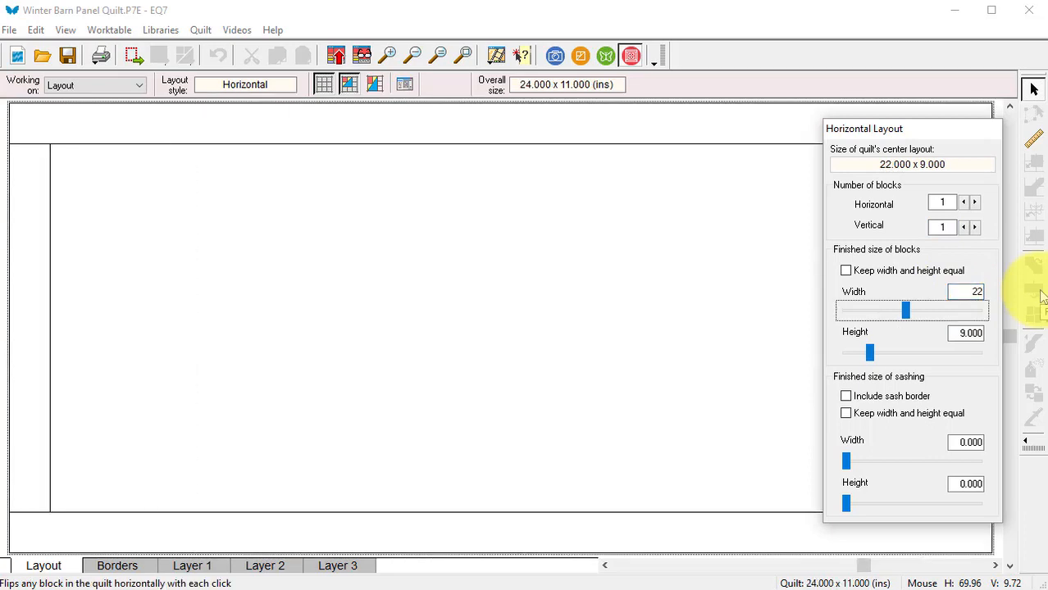
key(Tab)
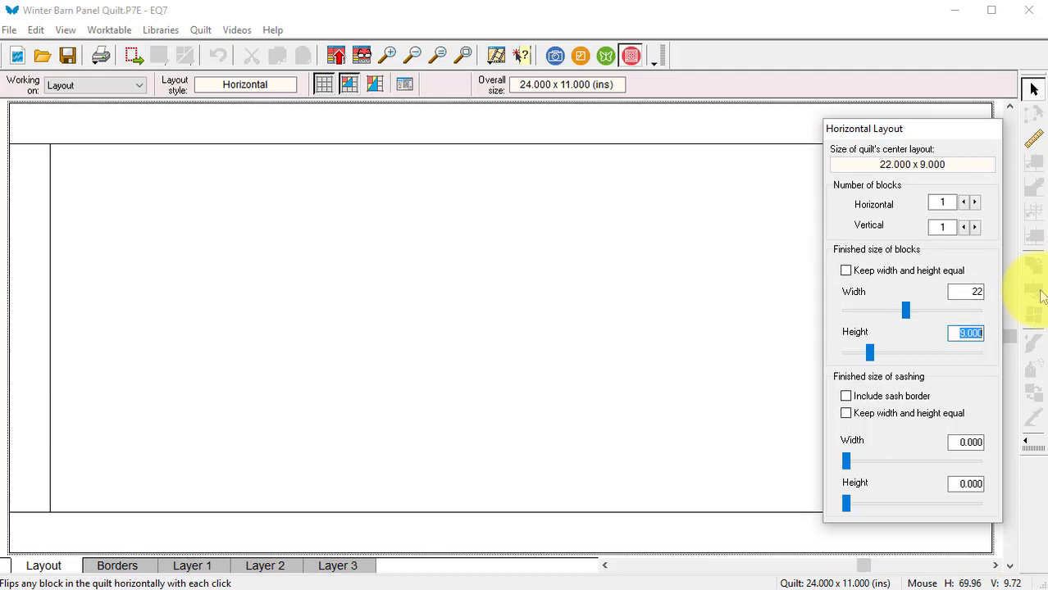
text(44)
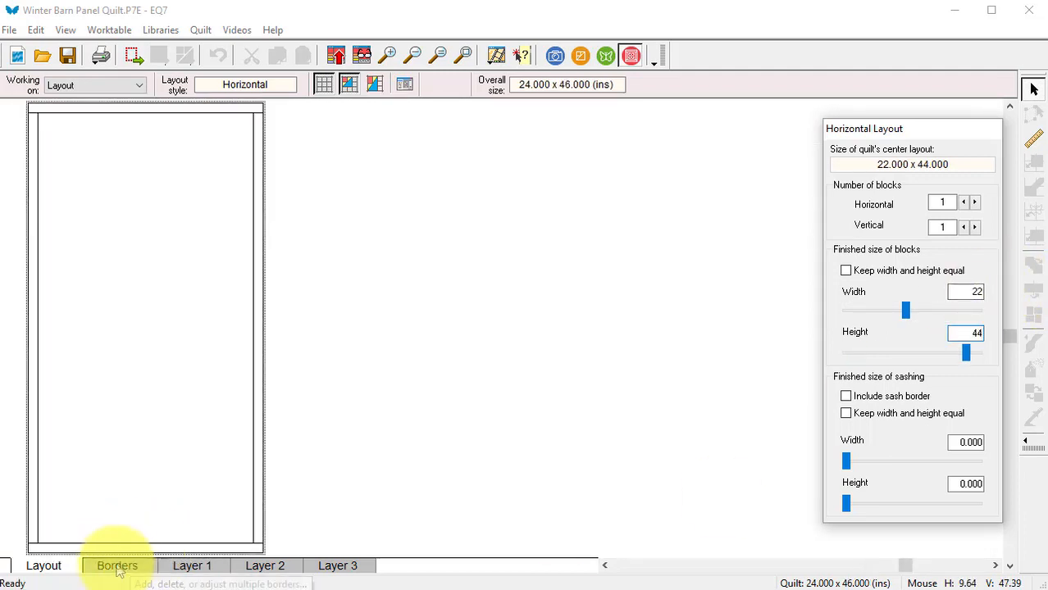
Step: Fill the centre block on Layer 1 with the 22 x 44 panel fabric
click(197, 571)
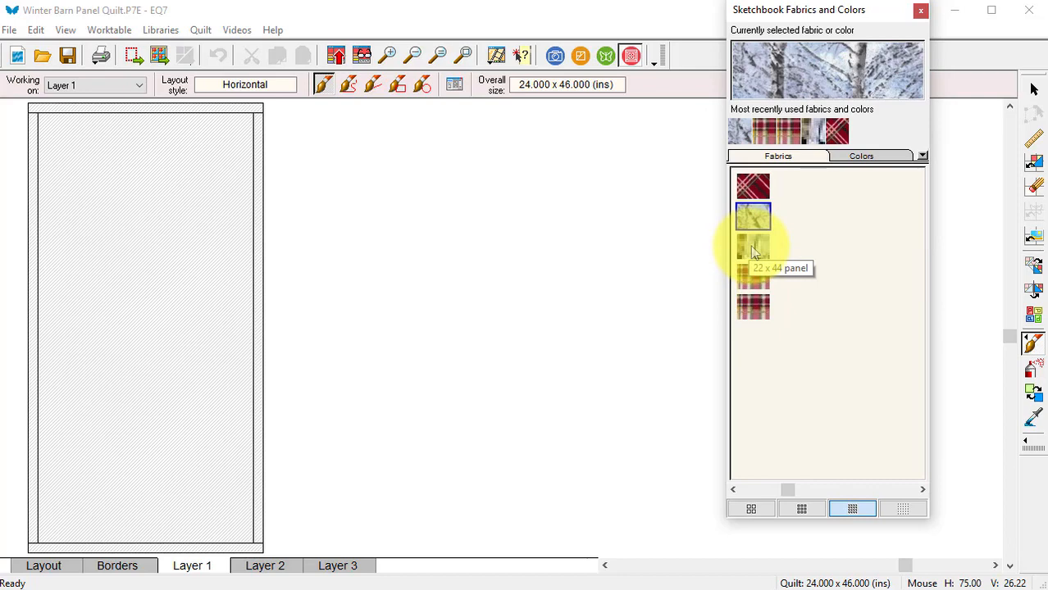
click(753, 250)
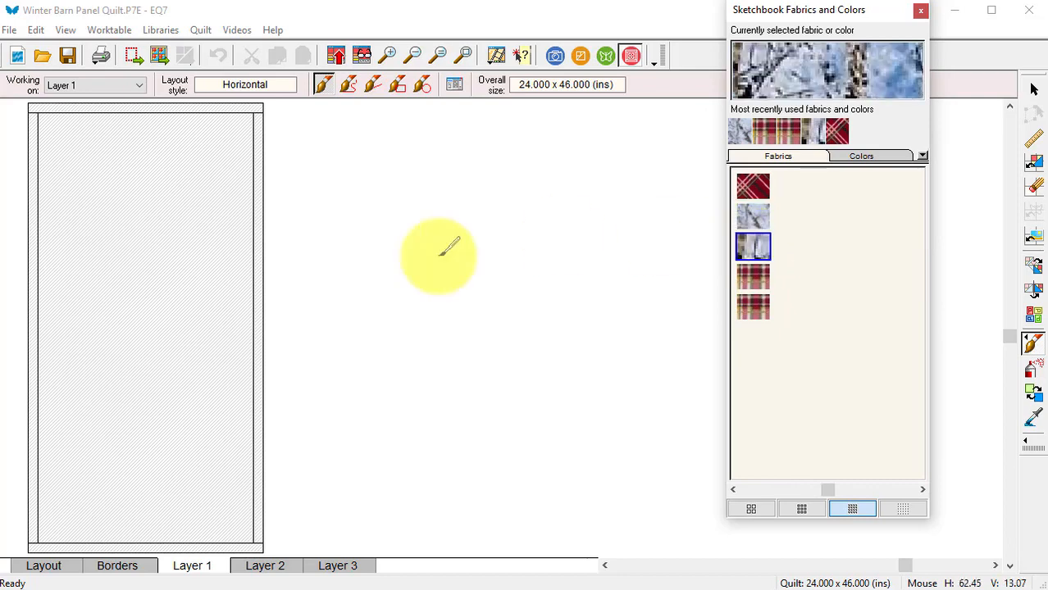
click(160, 250)
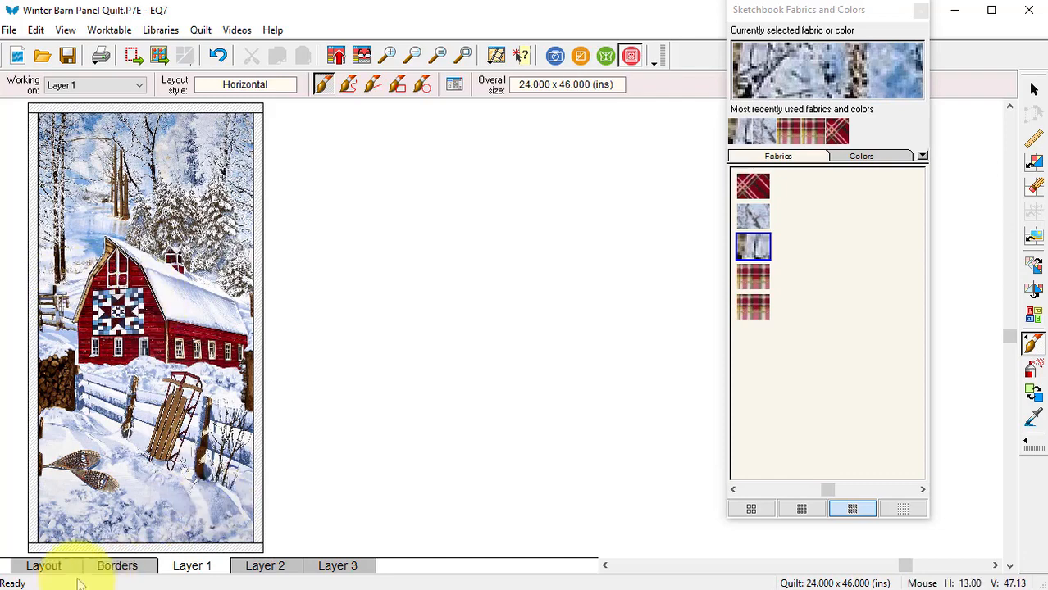
Step: Change the style of the quilt's first border to Corner Blocks
click(117, 567)
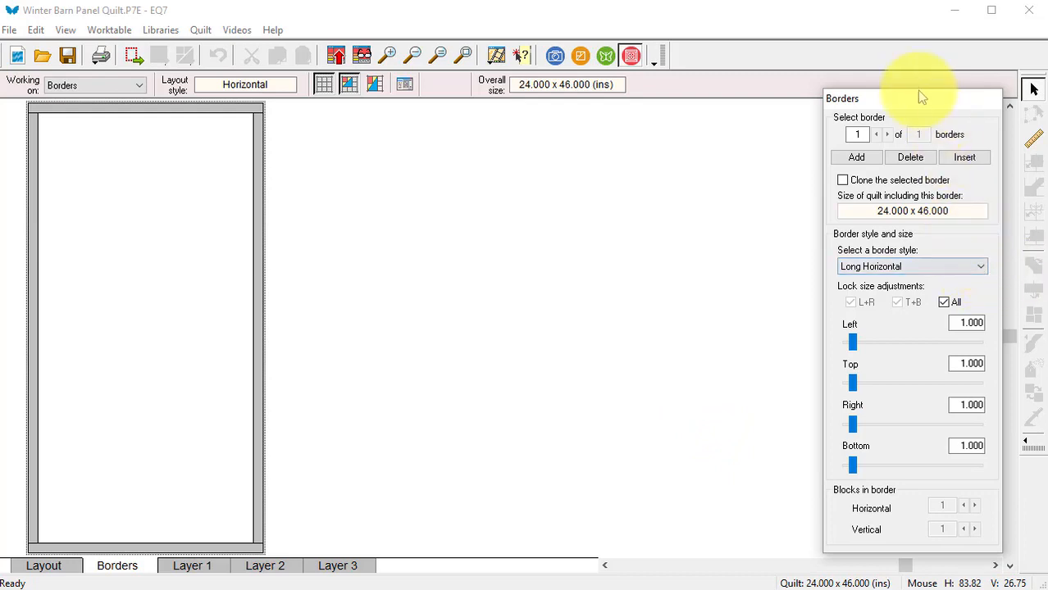
drag(922, 97, 667, 74)
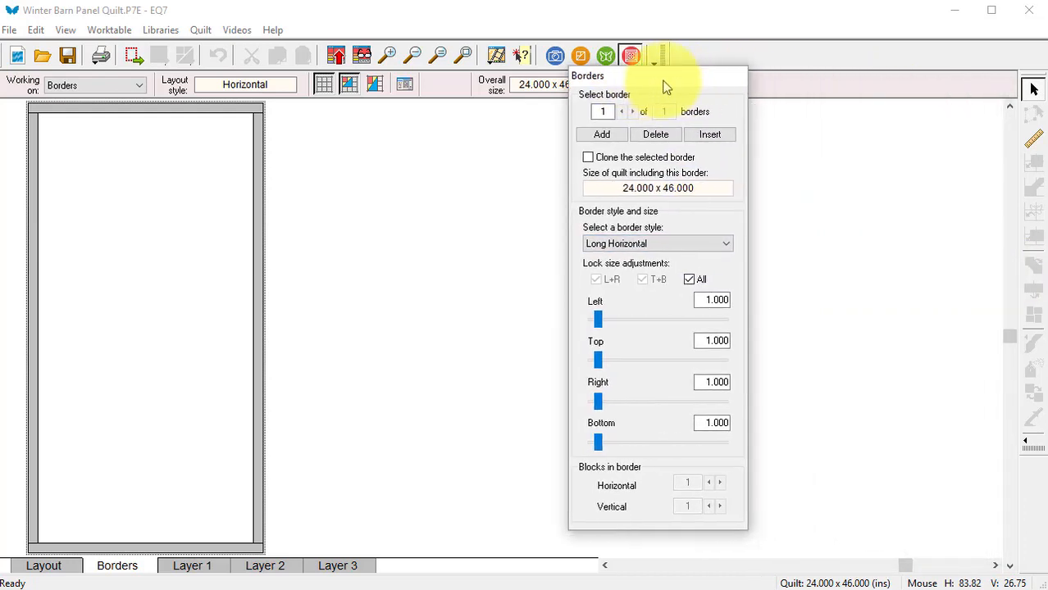
click(728, 245)
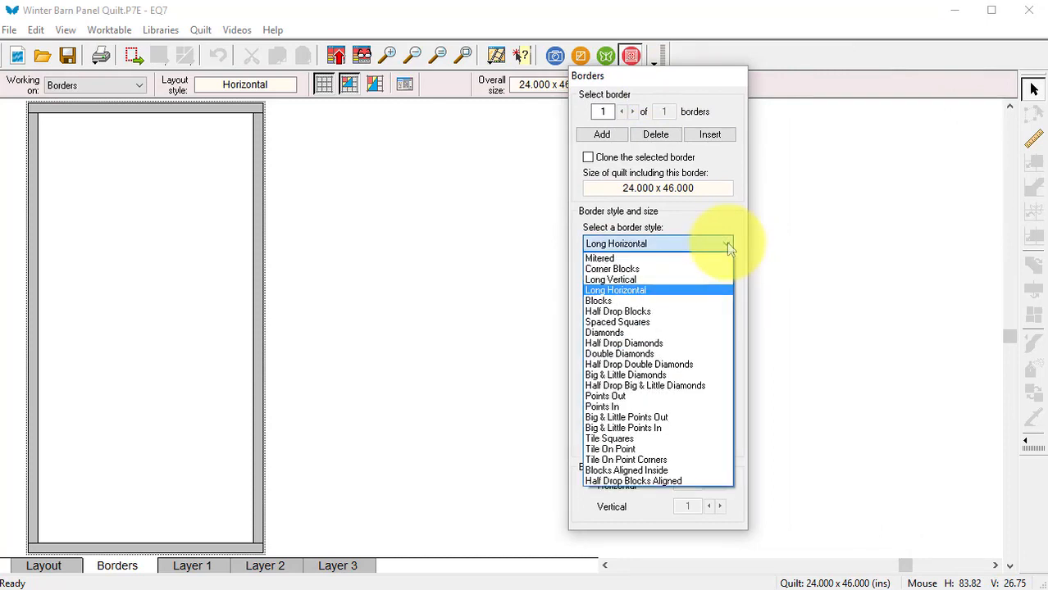
click(627, 271)
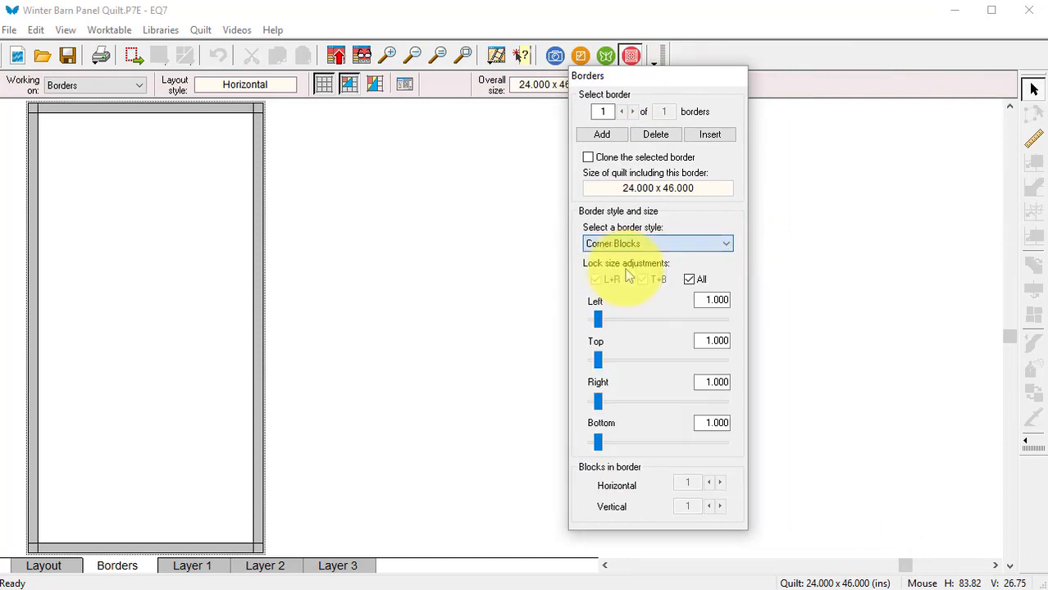
Step: Set the first border's width to 1.5 inches on all four sides
click(703, 300)
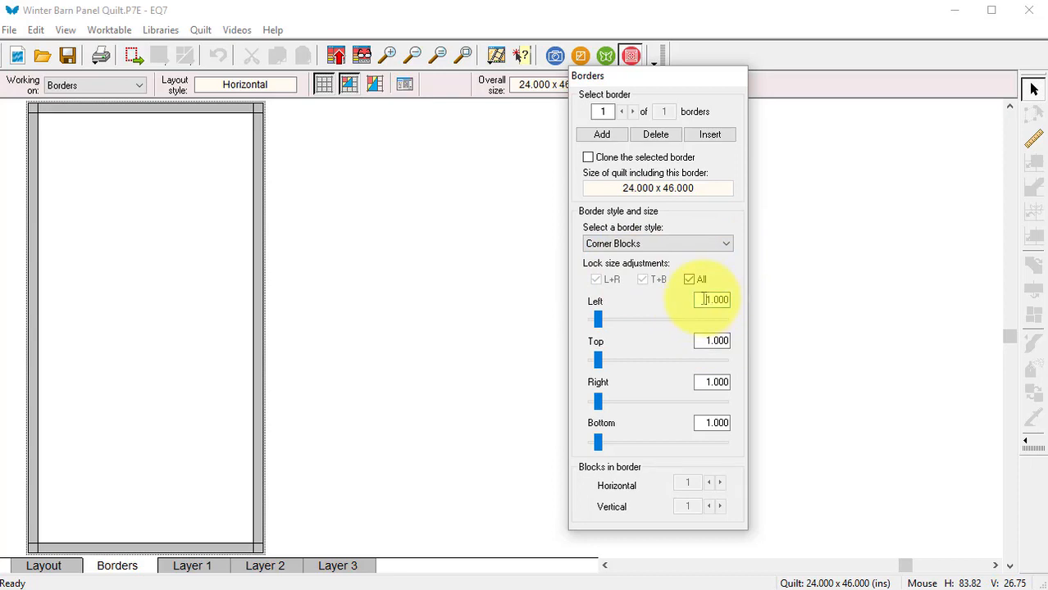
drag(703, 300, 785, 291)
text(1)
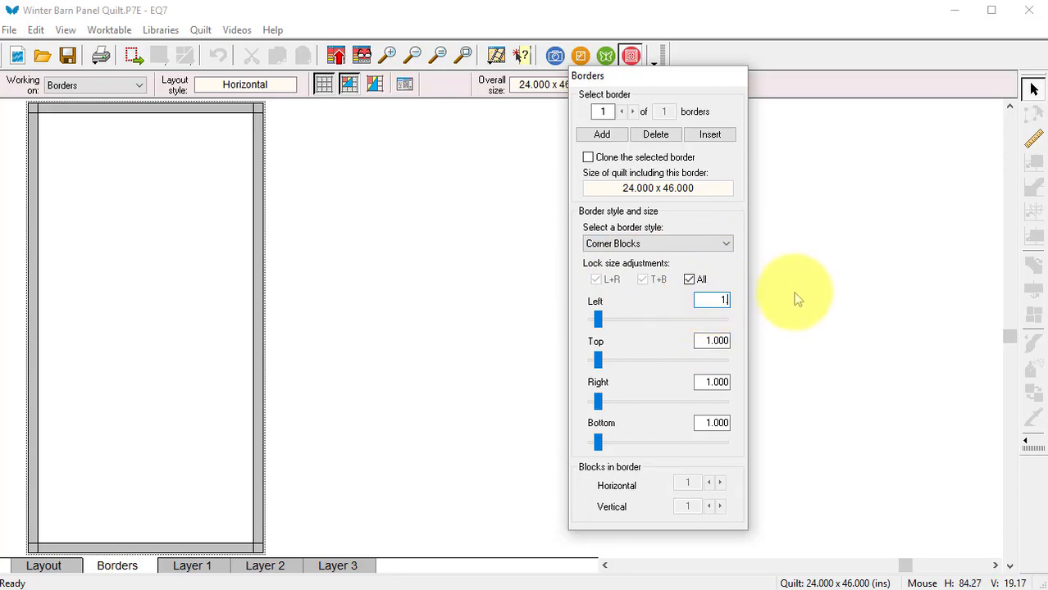
text(.5)
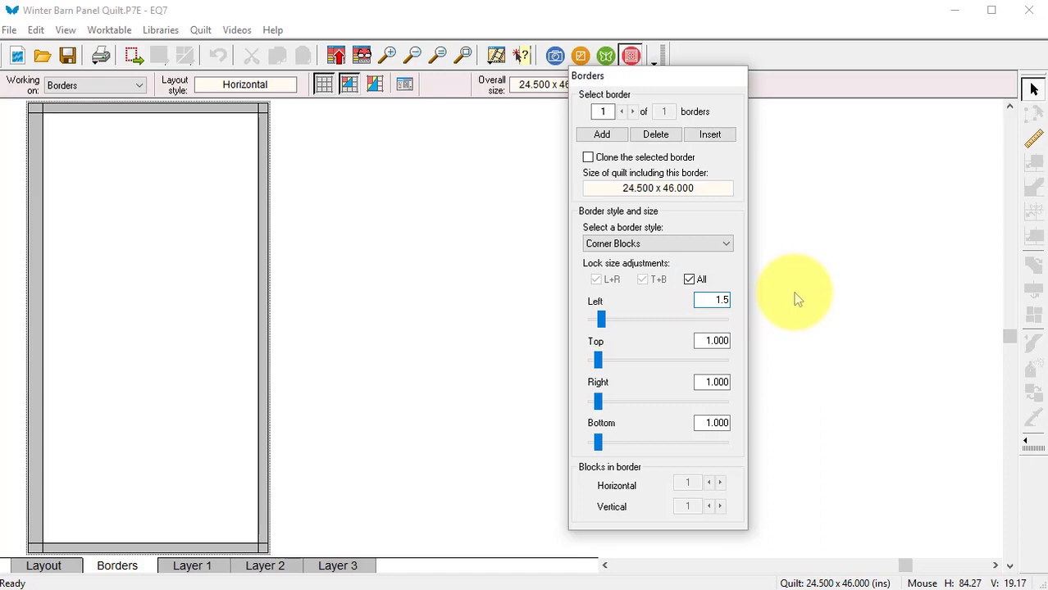
click(601, 322)
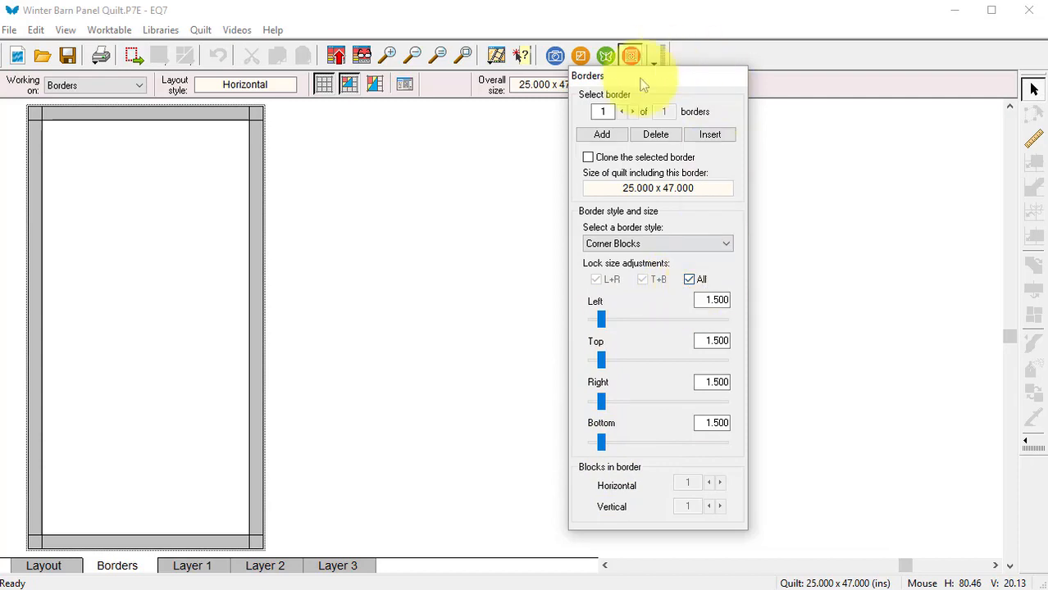
Step: Add a second border and make it 4.5 inches wide on all four sides
click(604, 136)
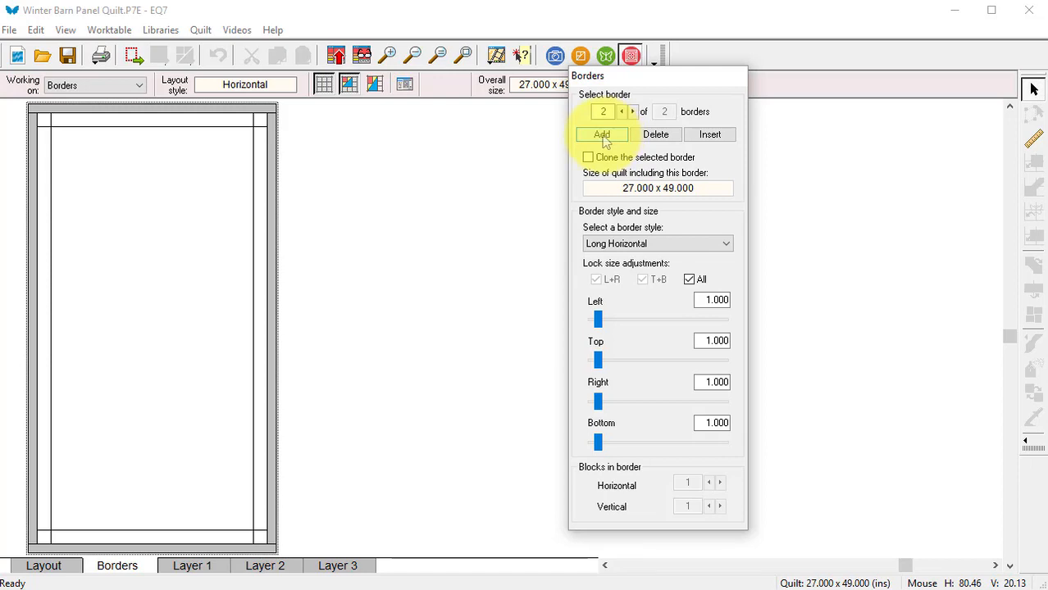
click(602, 136)
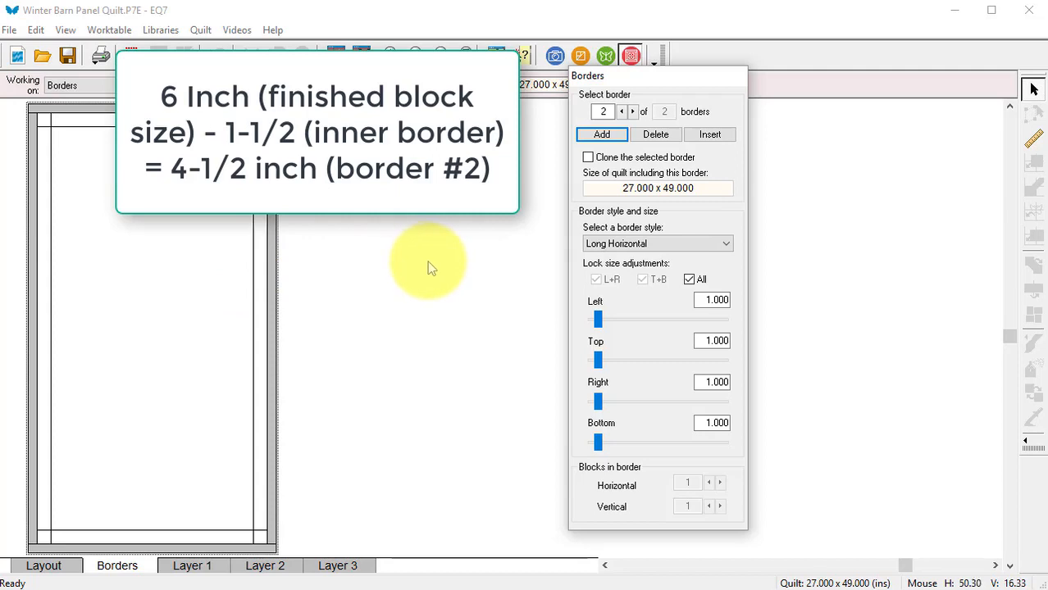
double_click(701, 300)
text(4.)
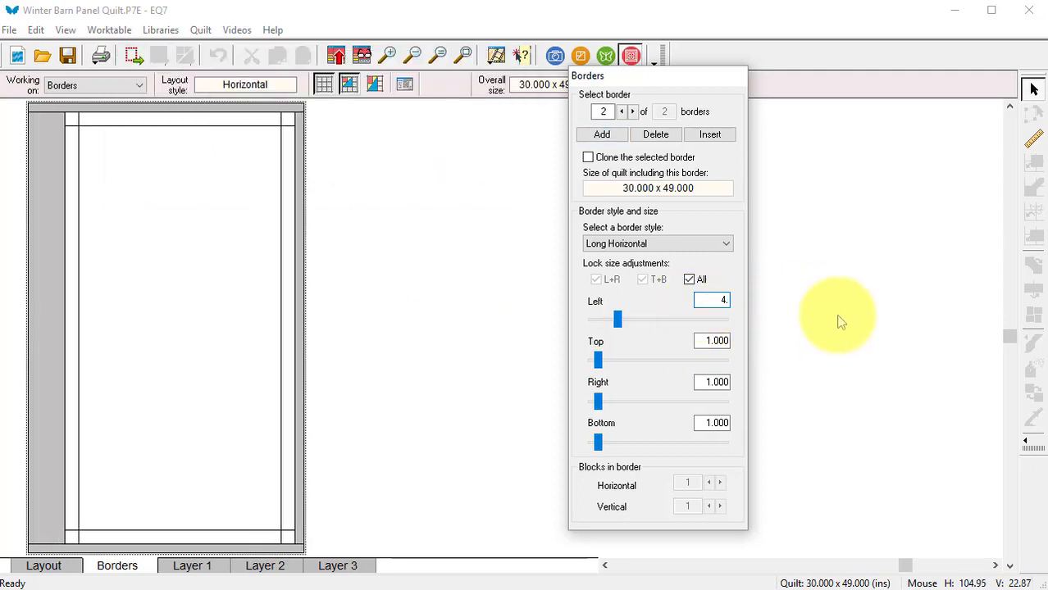
text(5)
click(621, 320)
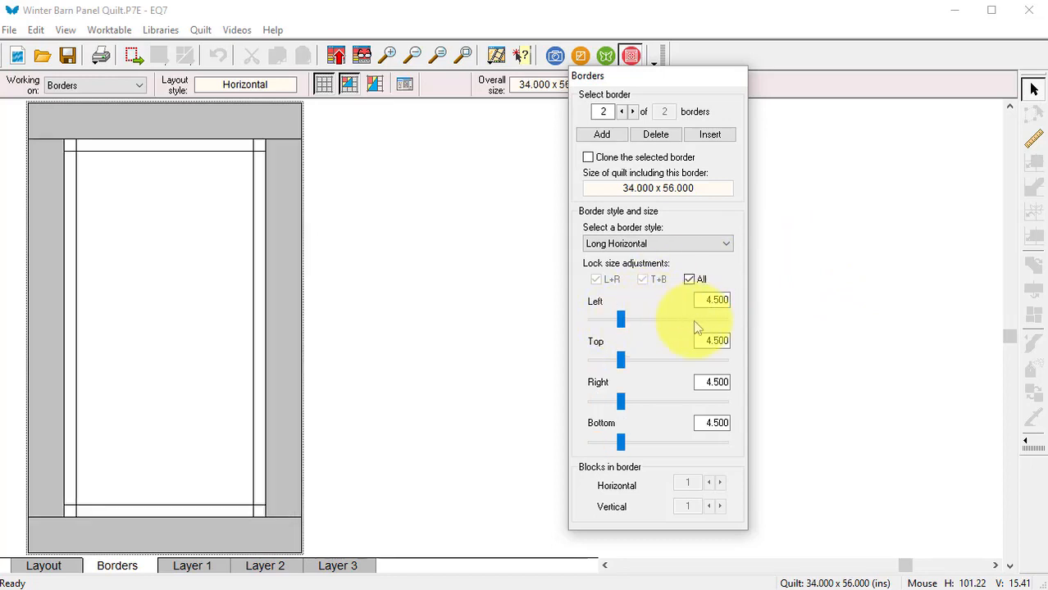
Step: Change the second border's style to Blocks Aligned Inside with 1 horizontal and 1 vertical block
click(729, 245)
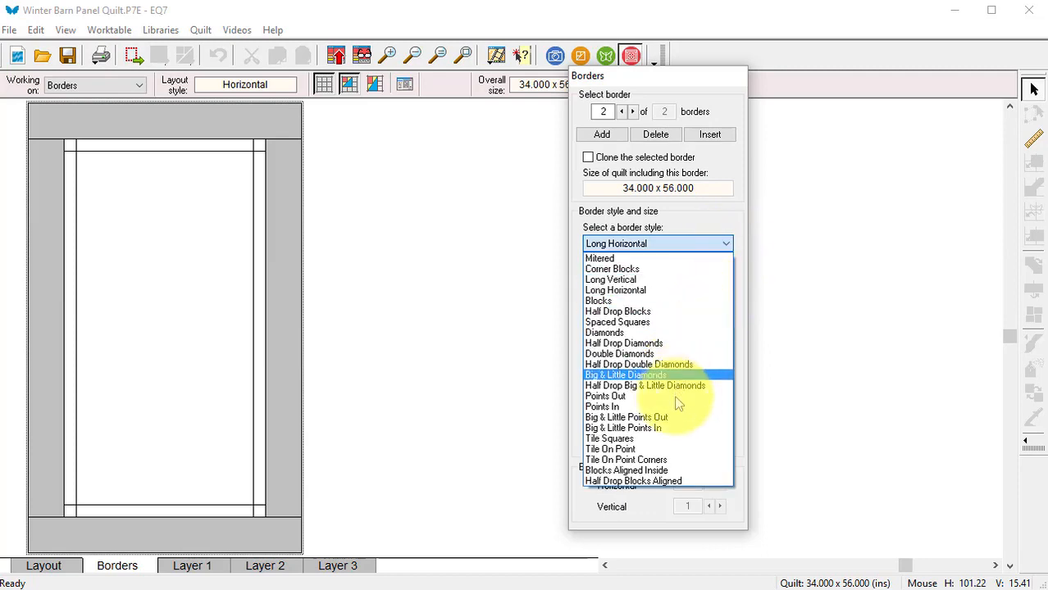
click(665, 472)
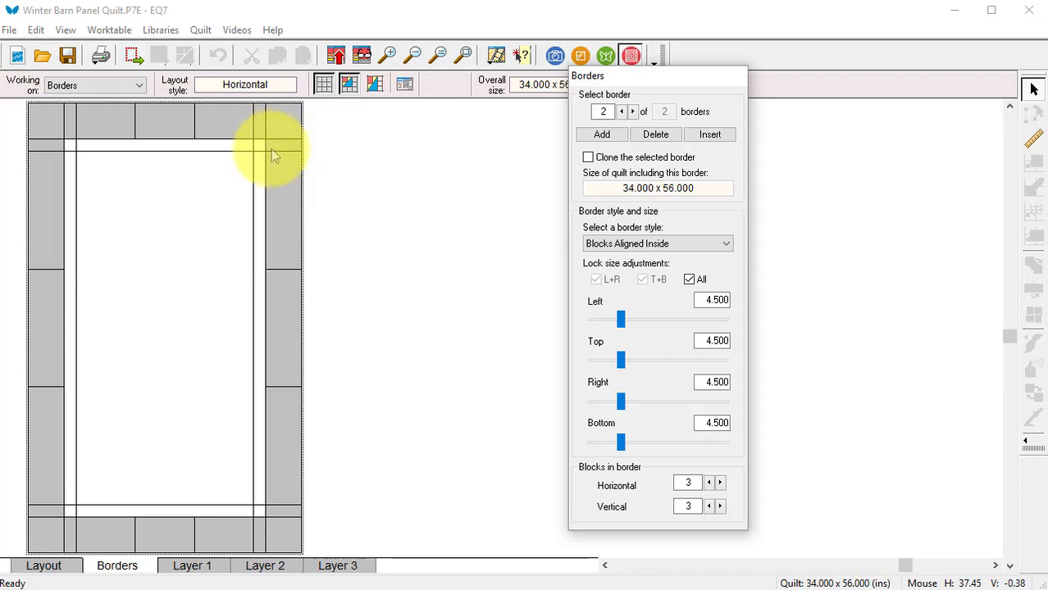
click(709, 484)
click(709, 483)
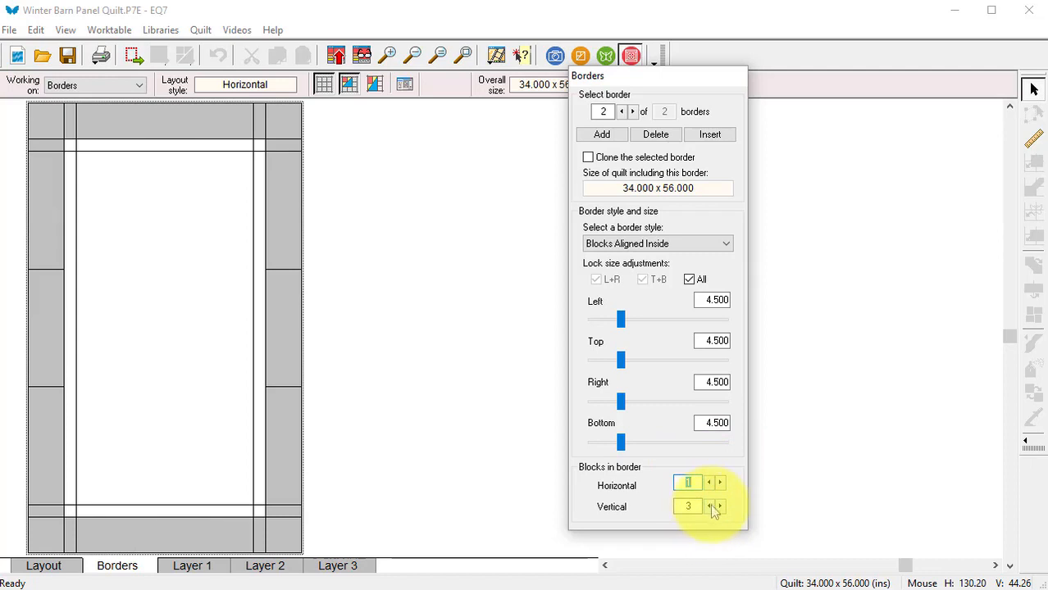
click(709, 507)
click(710, 507)
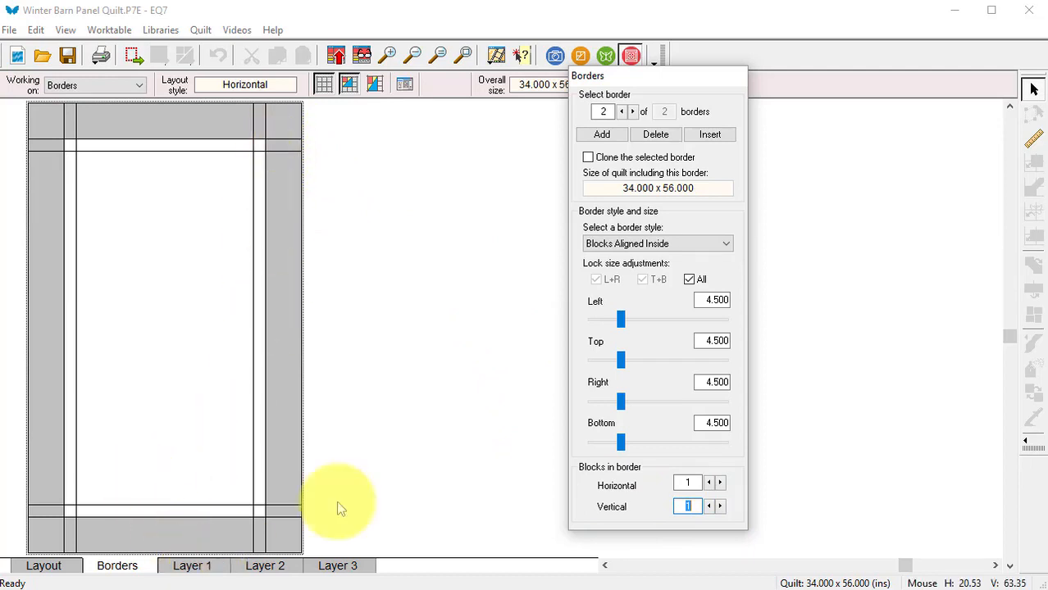
Step: Add a third border and make it 2 inches wide on all four sides
click(603, 135)
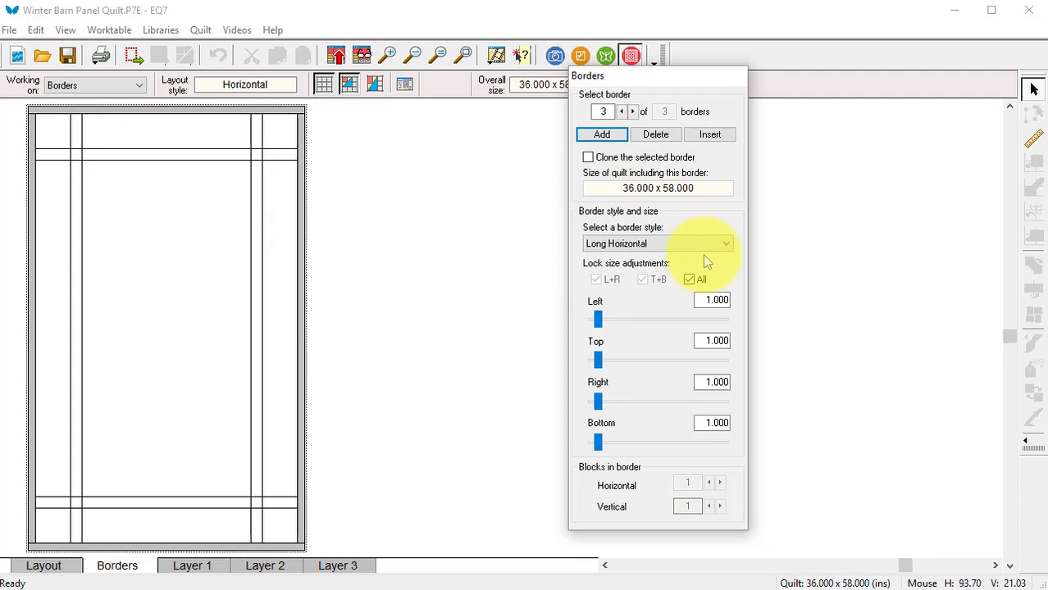
drag(697, 300, 772, 297)
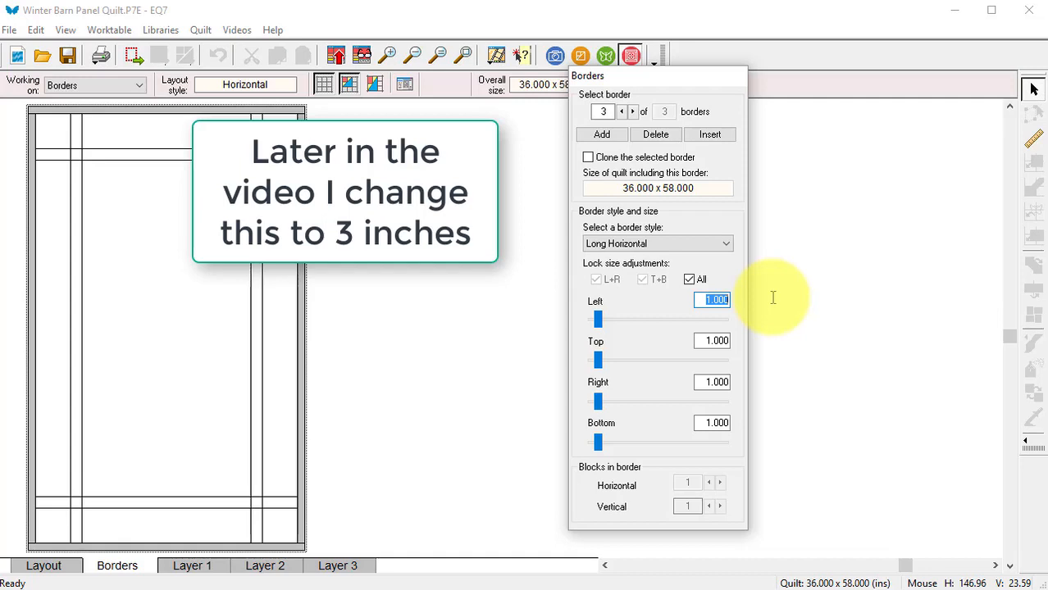
text(2)
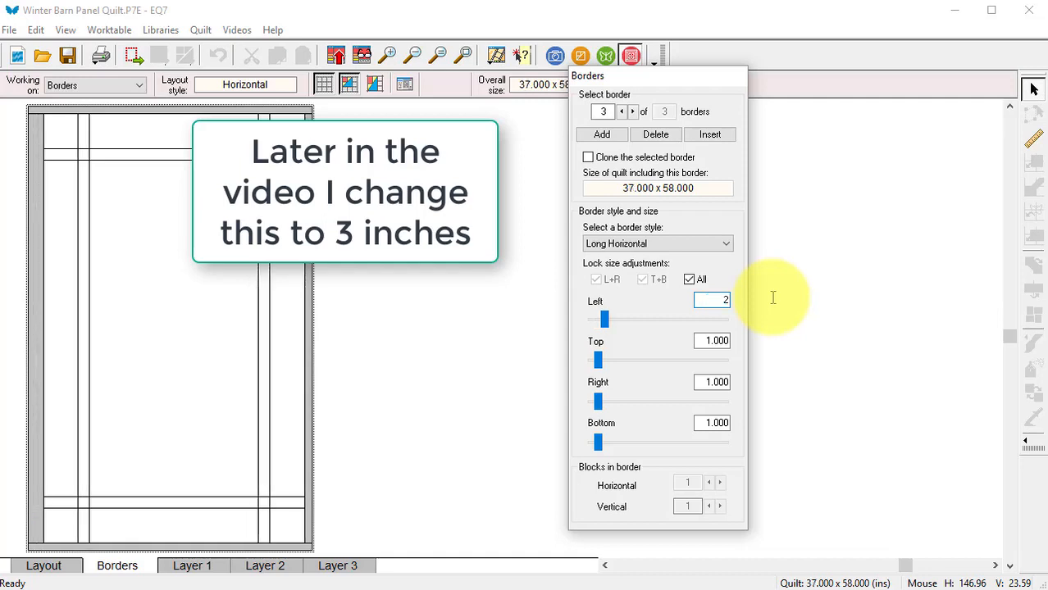
click(605, 322)
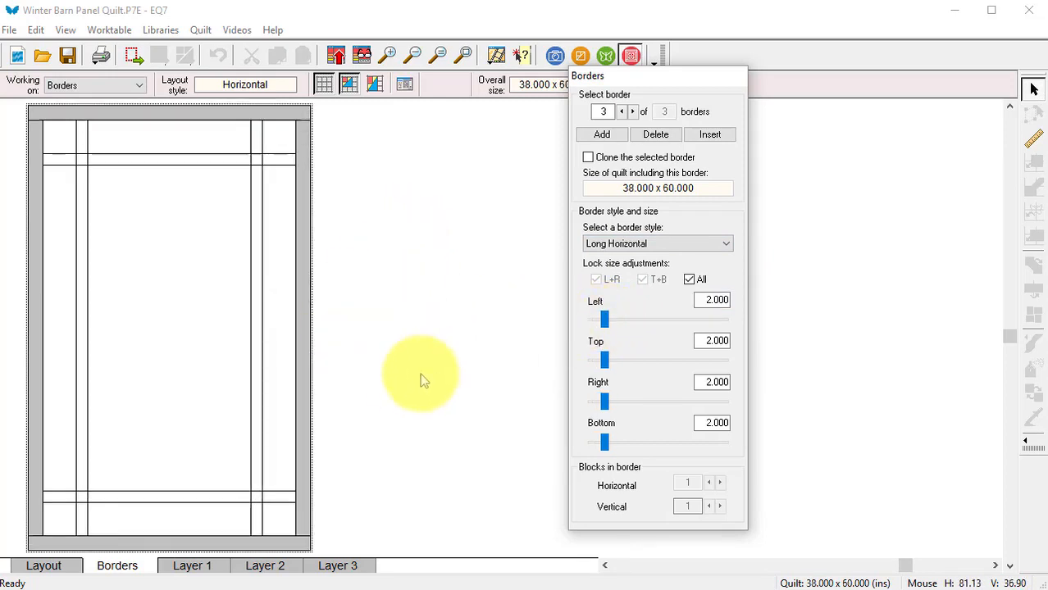
Step: On Layer 1, fill the four first-border strips and the narrow strips in the upper-left and lower-right corners with the red diagonal plaid fabric
click(193, 570)
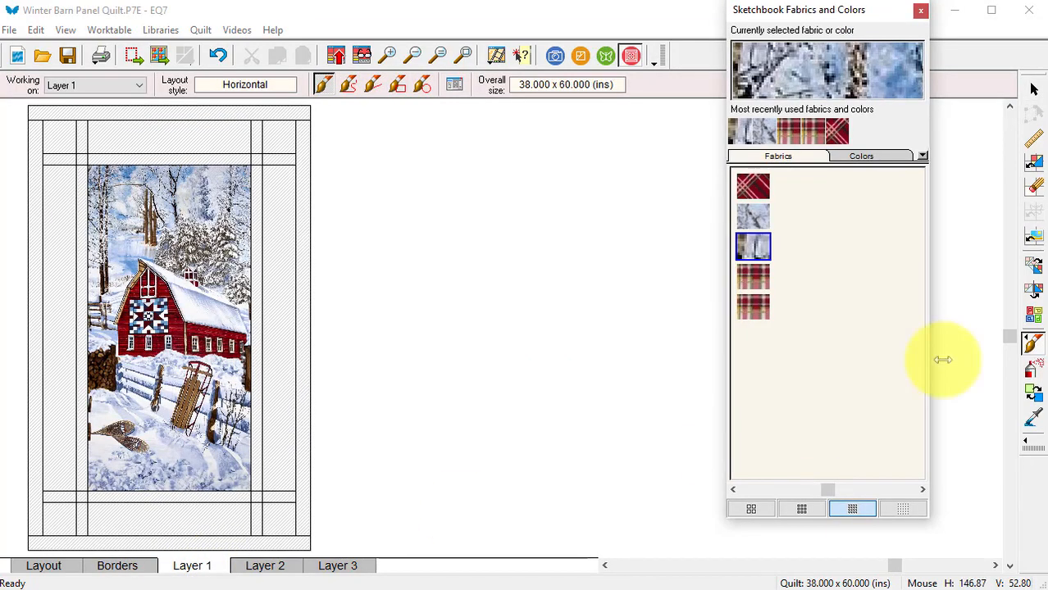
click(753, 185)
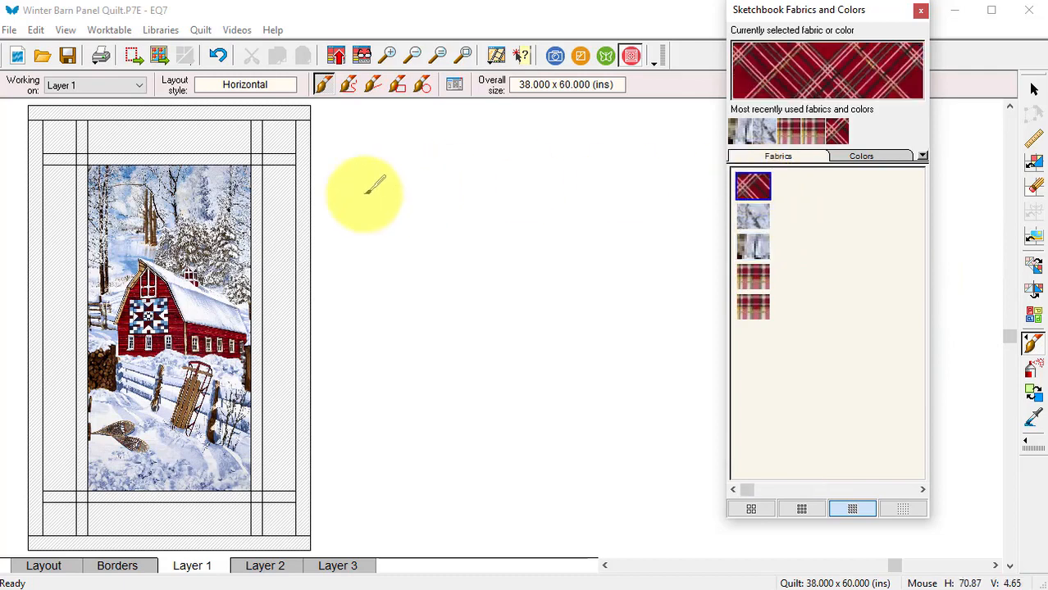
click(257, 197)
click(223, 158)
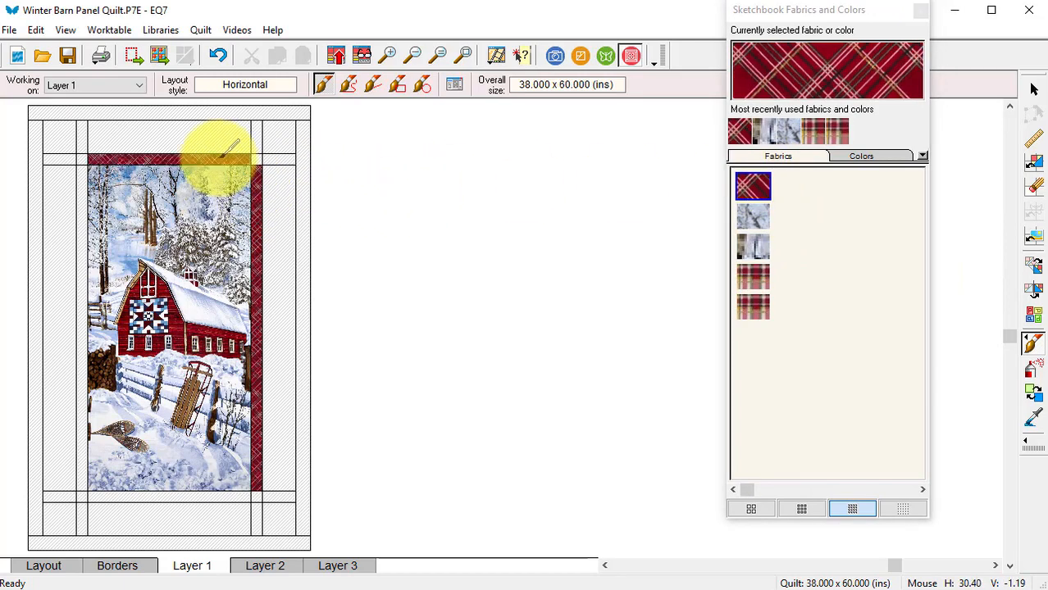
click(83, 190)
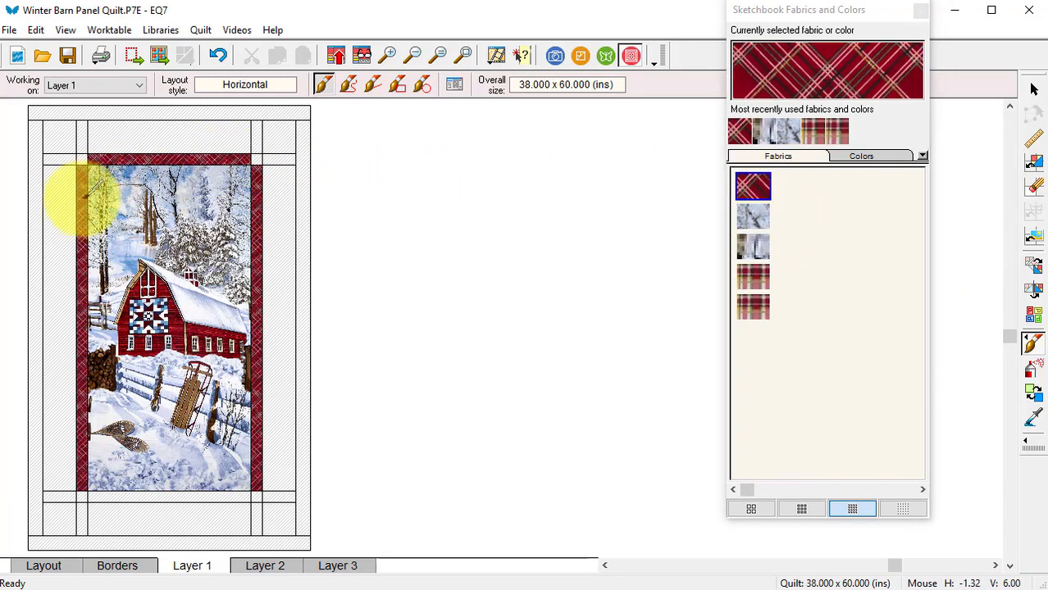
click(196, 496)
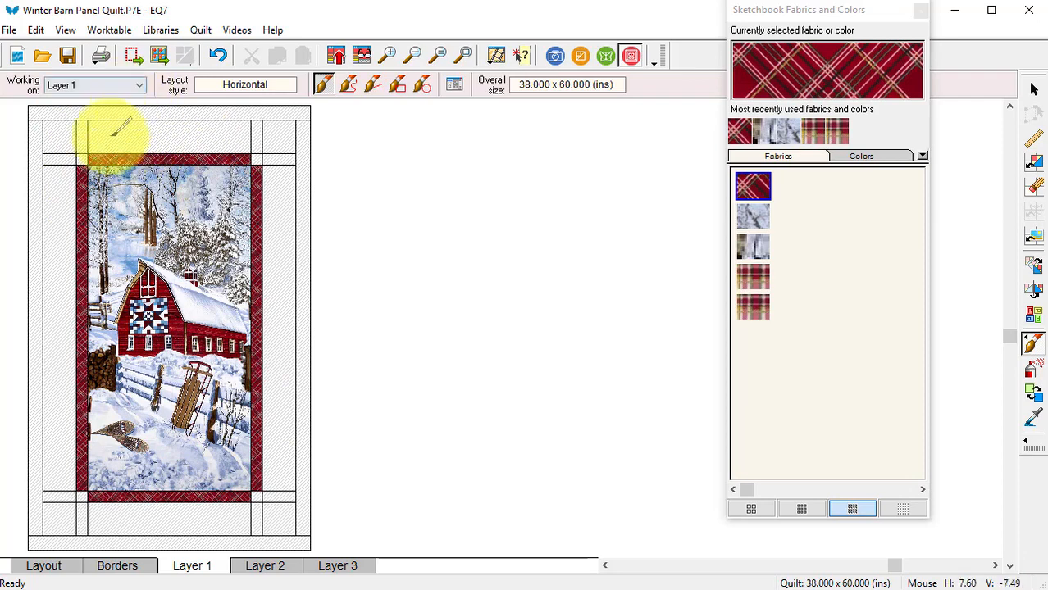
click(82, 137)
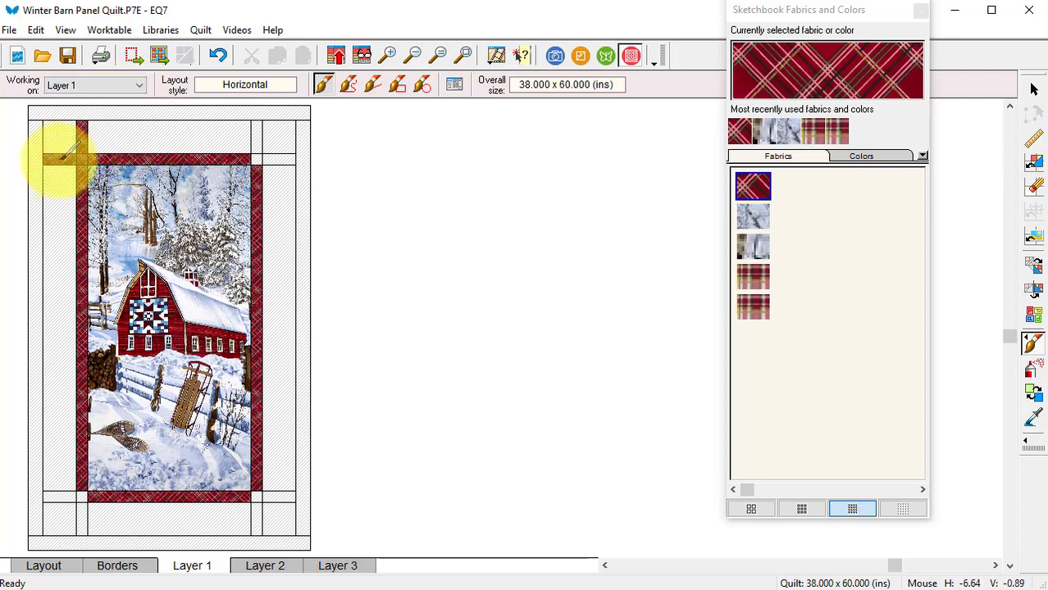
click(257, 512)
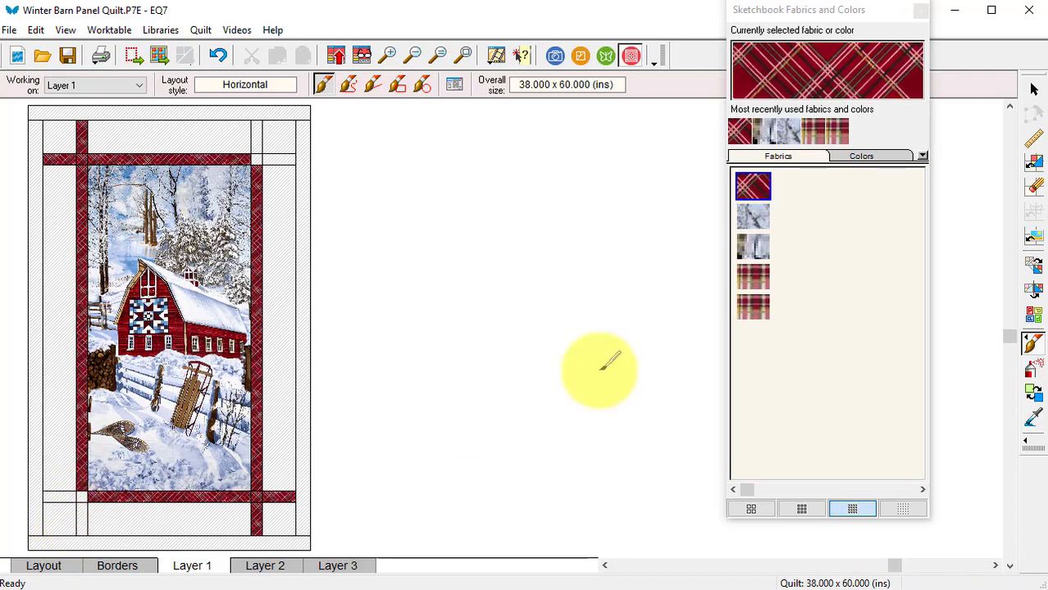
Step: Try the snowy birch tree fabric on the upper and left strips of the second border
click(752, 218)
click(148, 133)
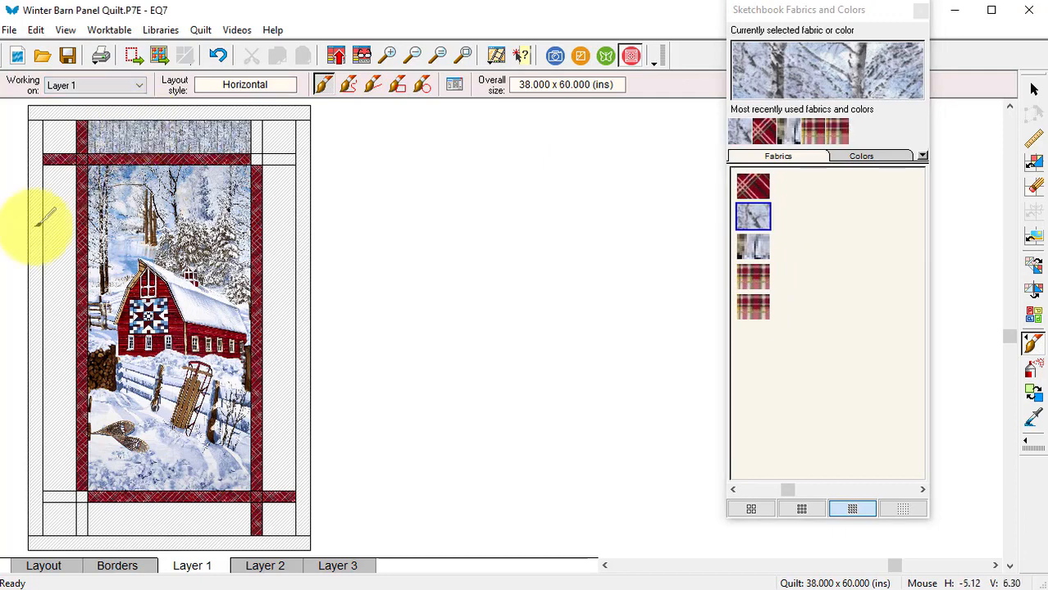
click(56, 220)
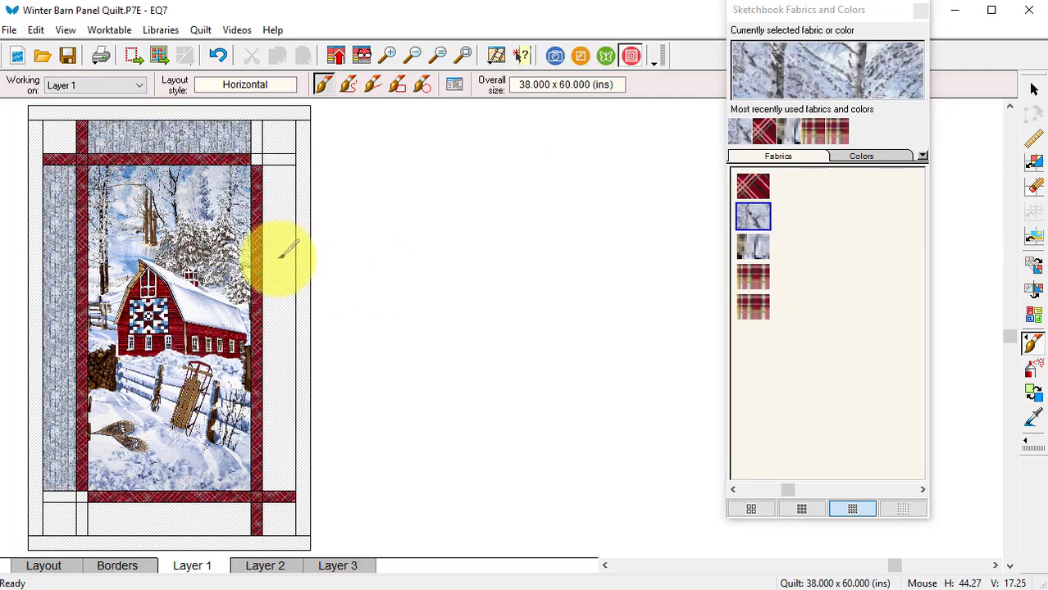
Step: Fill the second border's four strips and its upper-left and lower-right corner patches with the Plaid-CM5186-Peppermint fabric
click(753, 279)
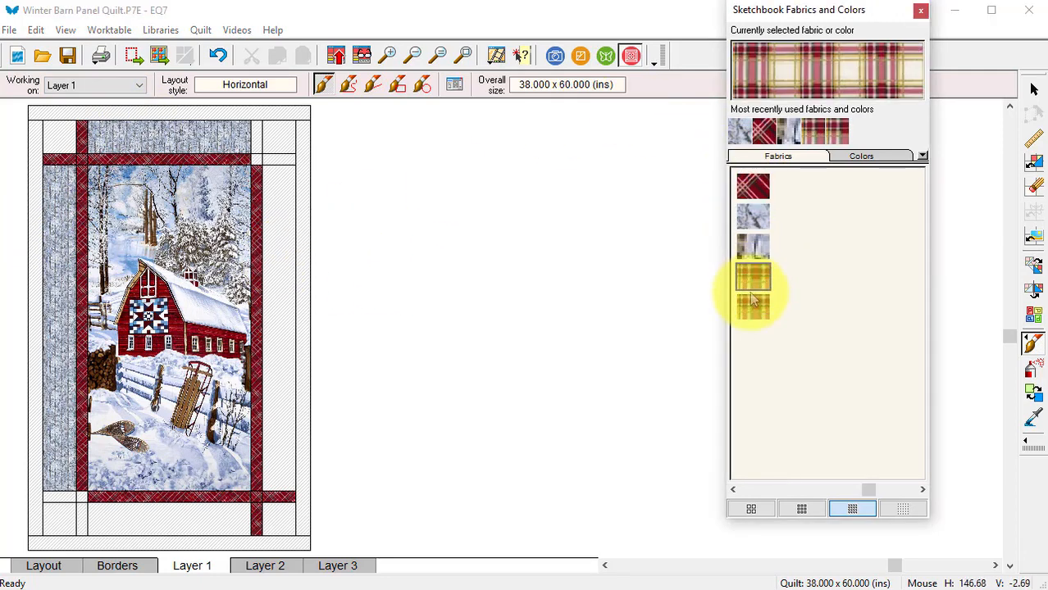
click(753, 308)
click(283, 215)
click(191, 132)
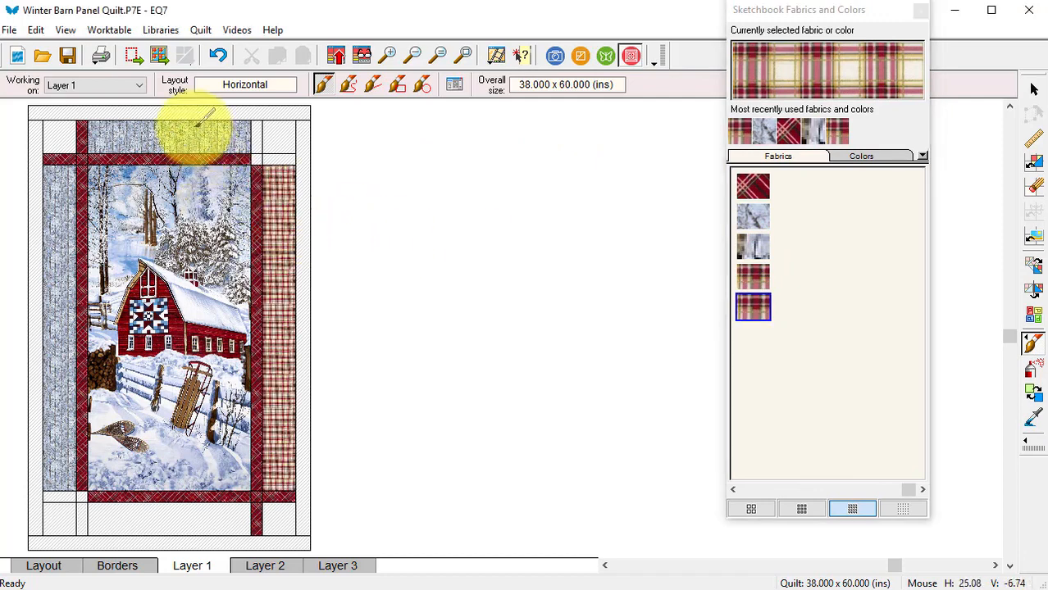
click(54, 229)
click(179, 507)
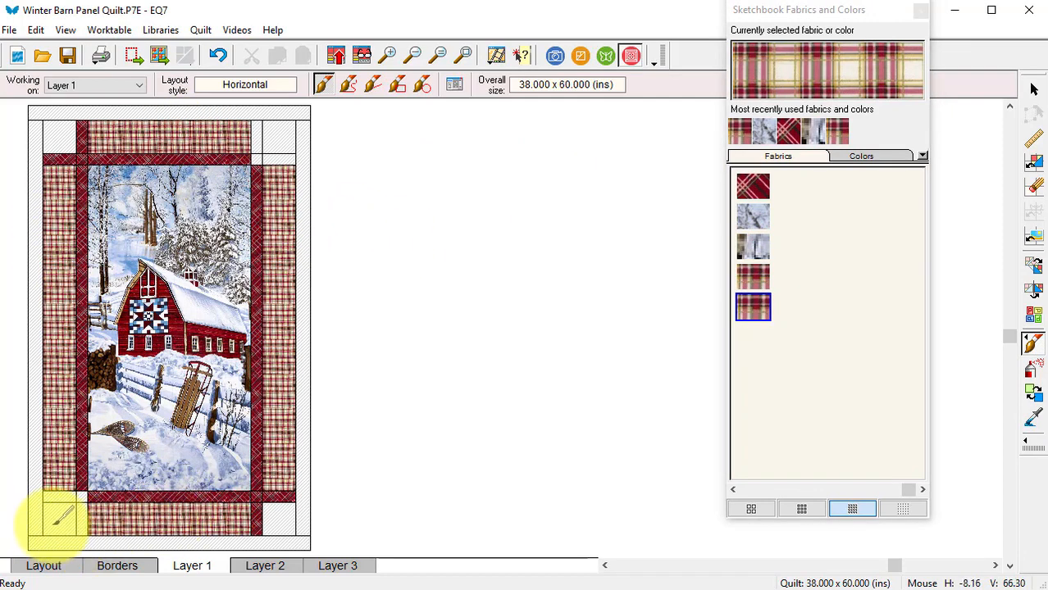
click(56, 138)
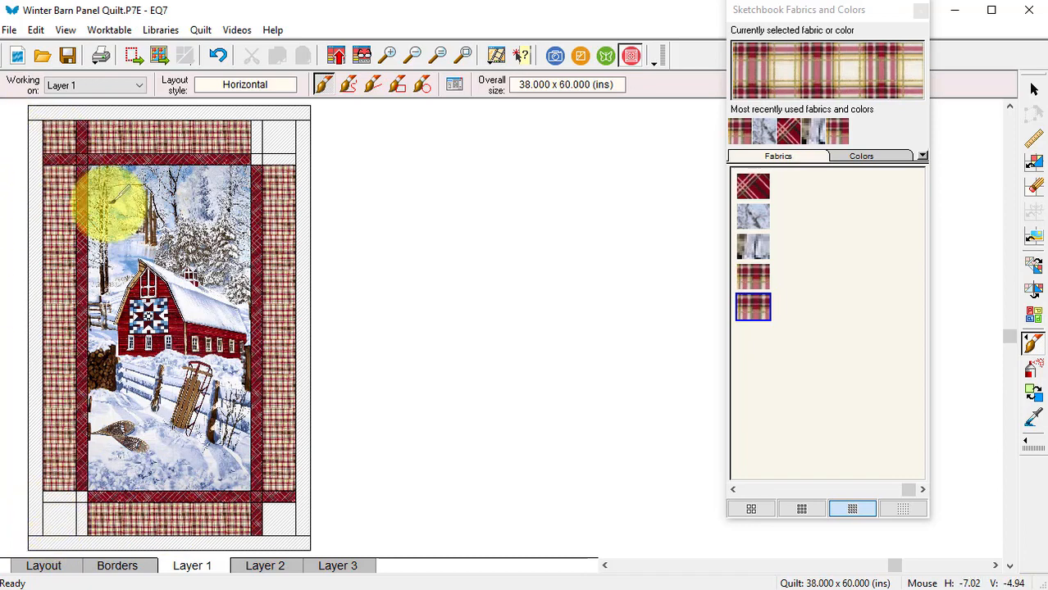
click(280, 521)
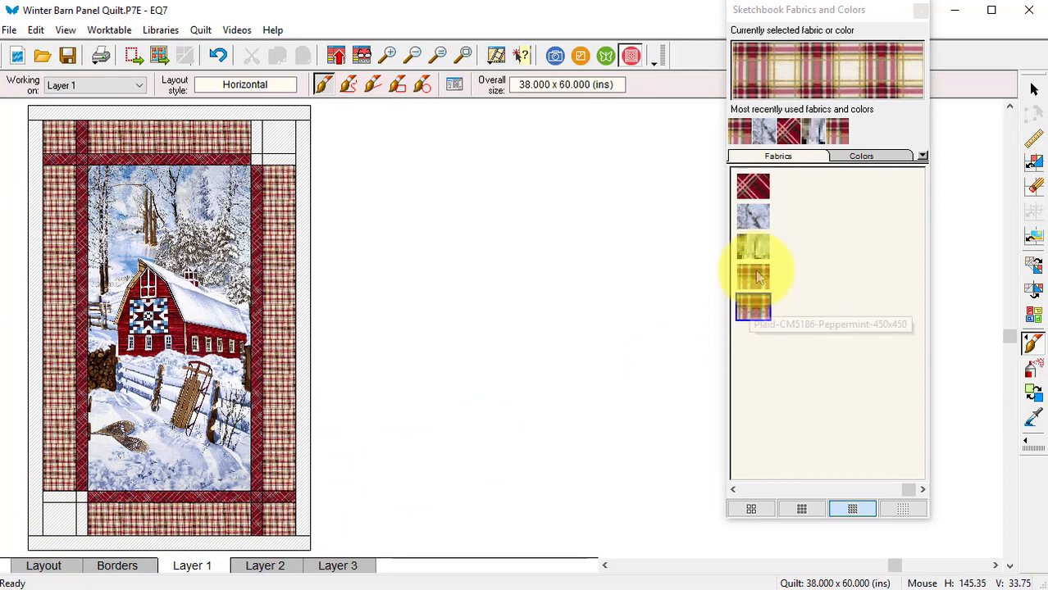
Step: Fill all four sides of the outermost border with the red diagonal plaid fabric
click(753, 186)
click(303, 164)
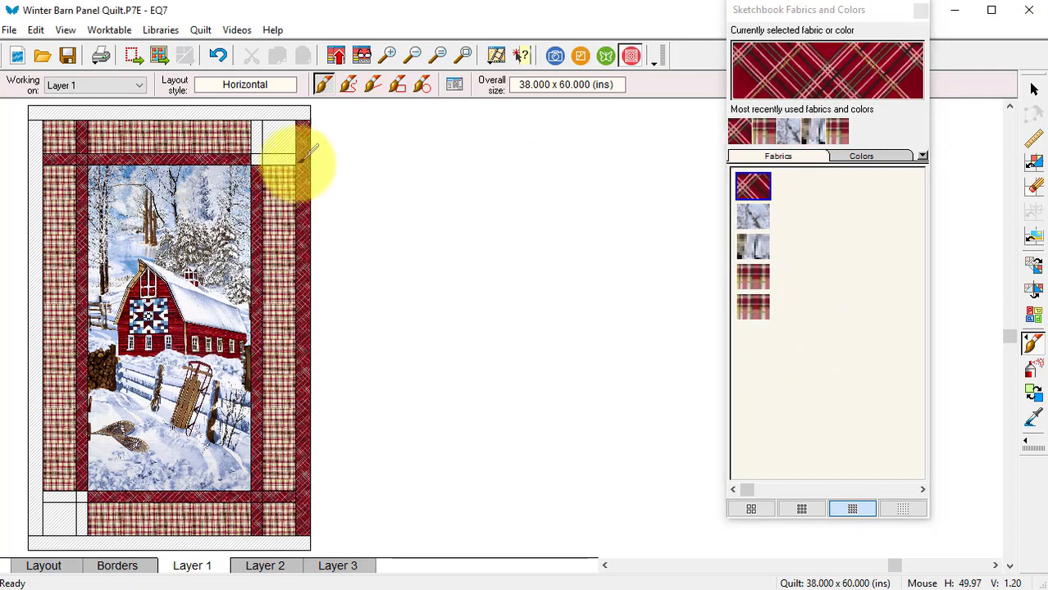
click(246, 112)
click(37, 160)
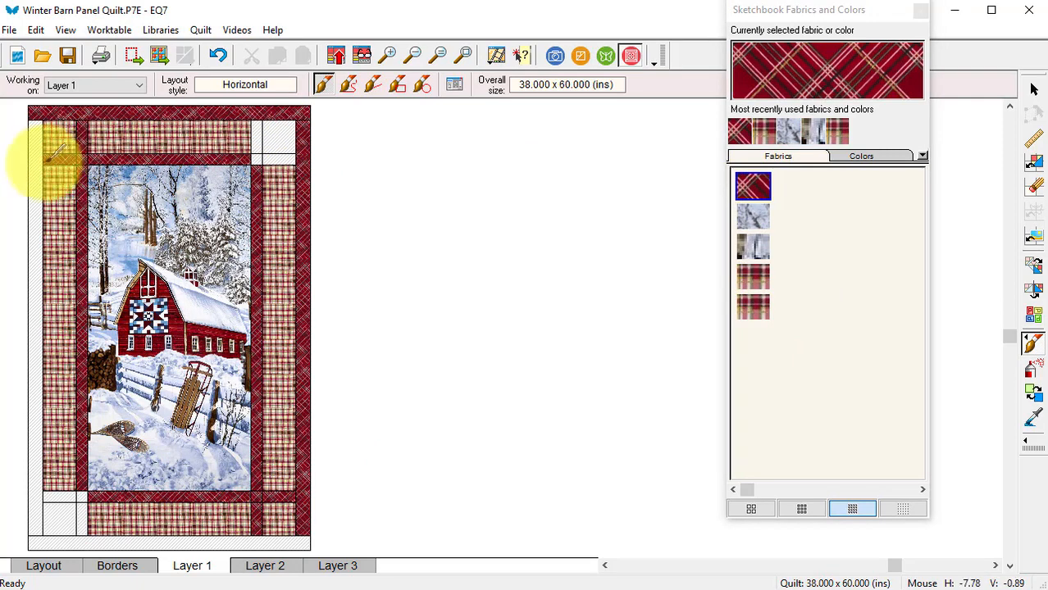
click(36, 238)
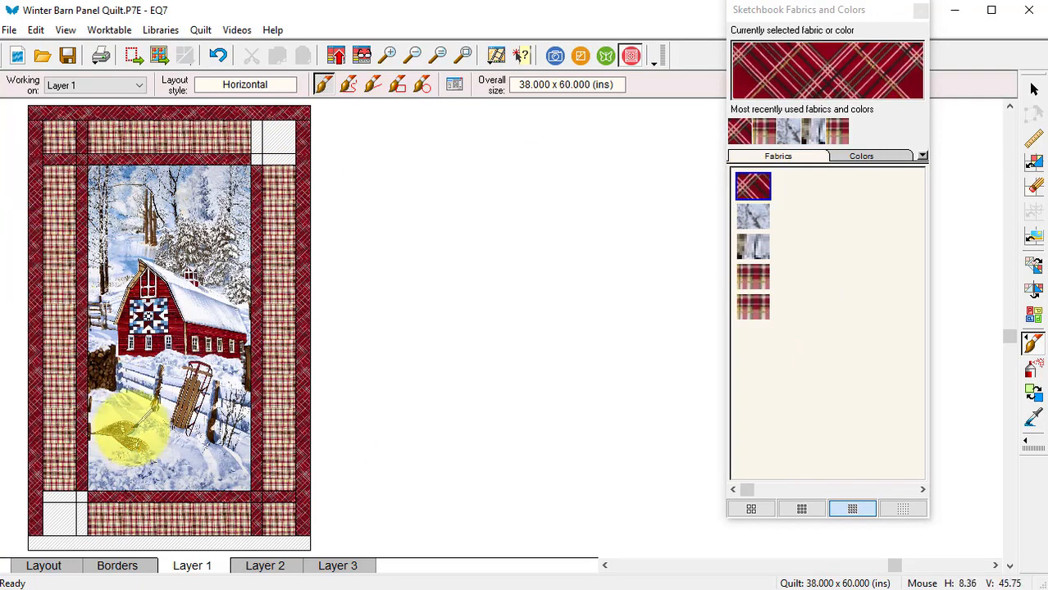
click(184, 543)
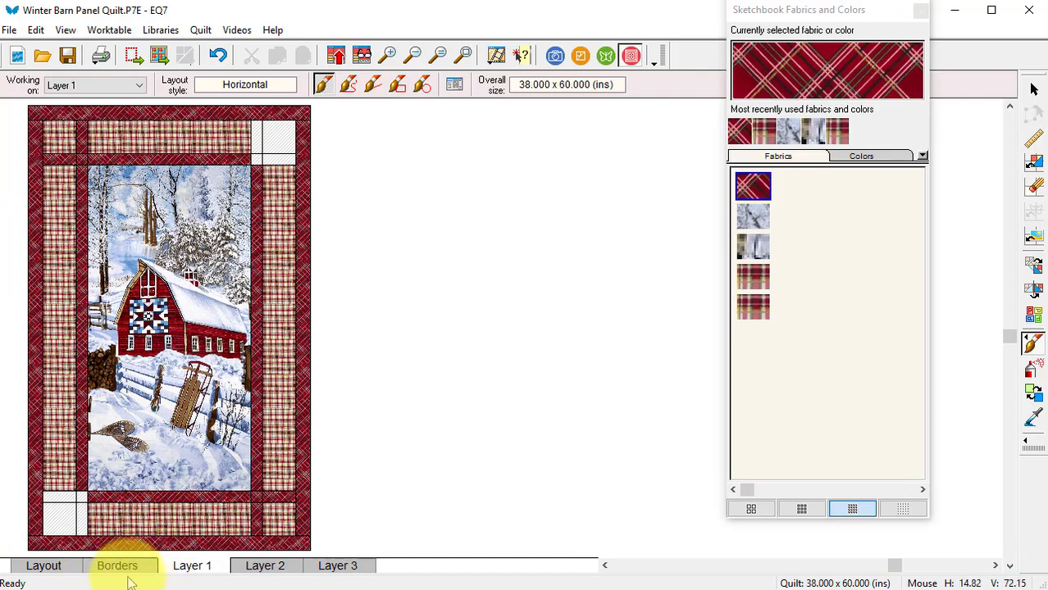
Step: Widen the third border to 3 inches on all four sides and return to Layer 1 of the quilt
click(122, 567)
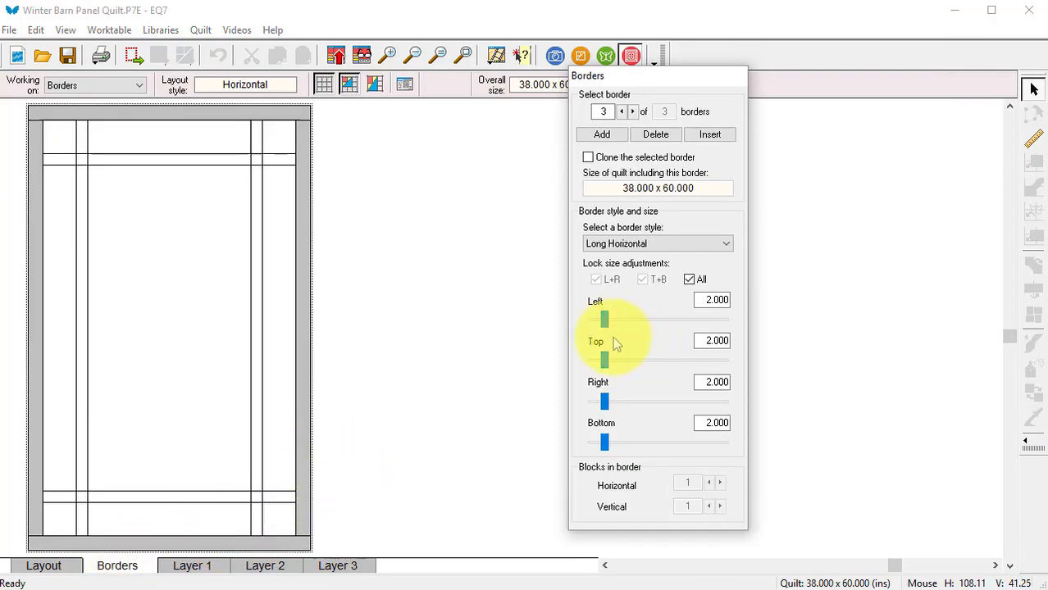
click(641, 322)
click(639, 322)
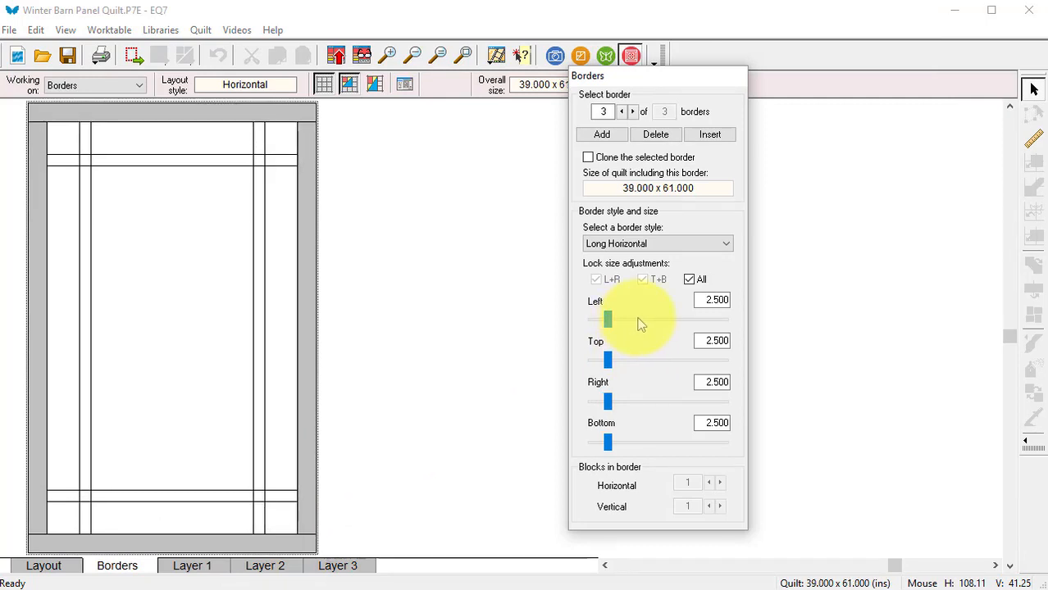
click(639, 322)
click(641, 321)
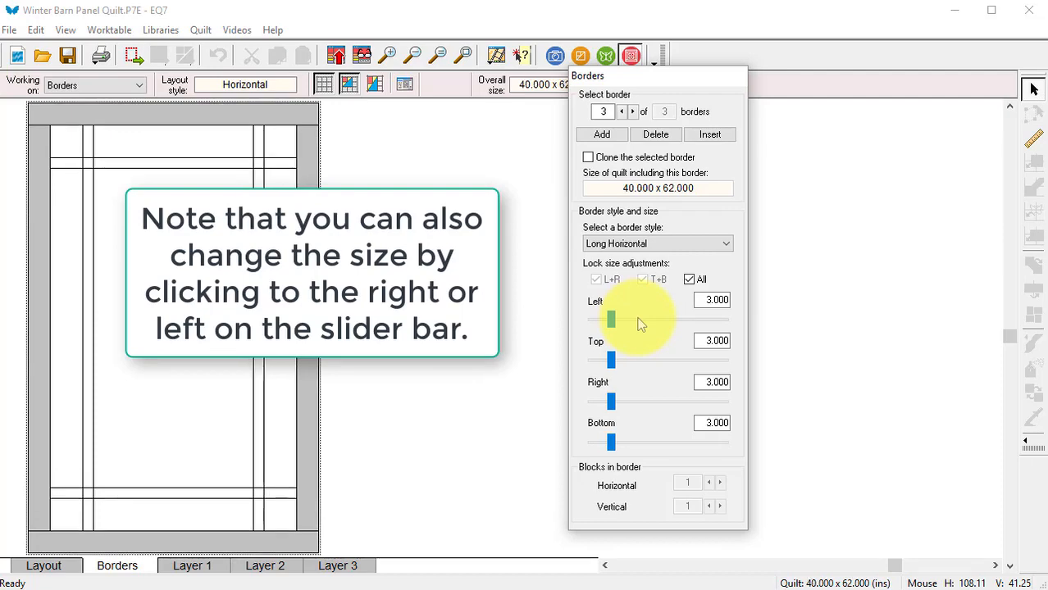
click(194, 566)
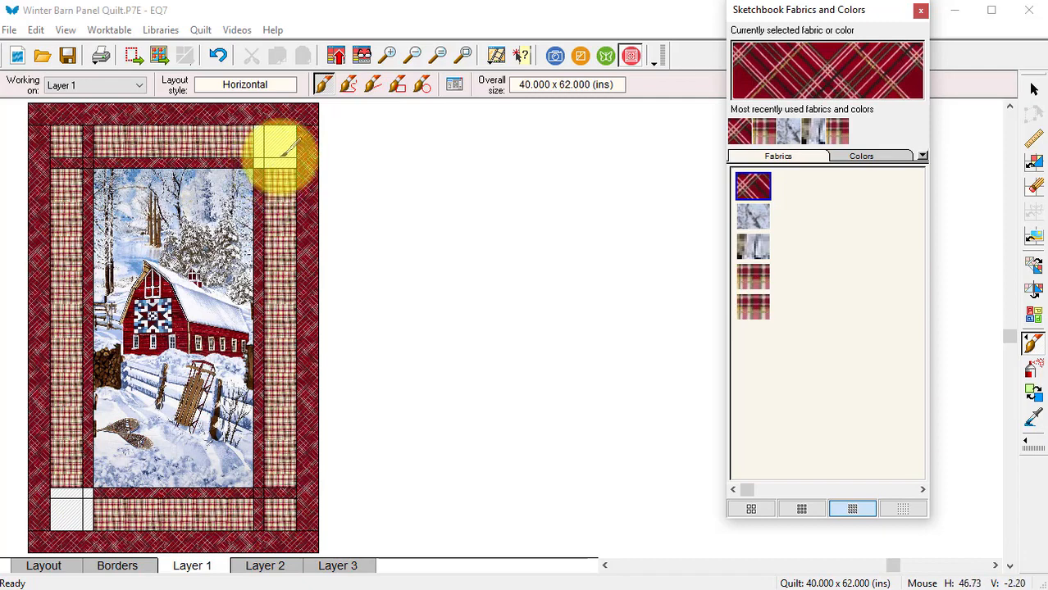
Step: On the EasyDraw block worktable, draw full-length vertical and horizontal lines at the 1 and 3 inch marks of the 4 x 4 inch block
click(579, 58)
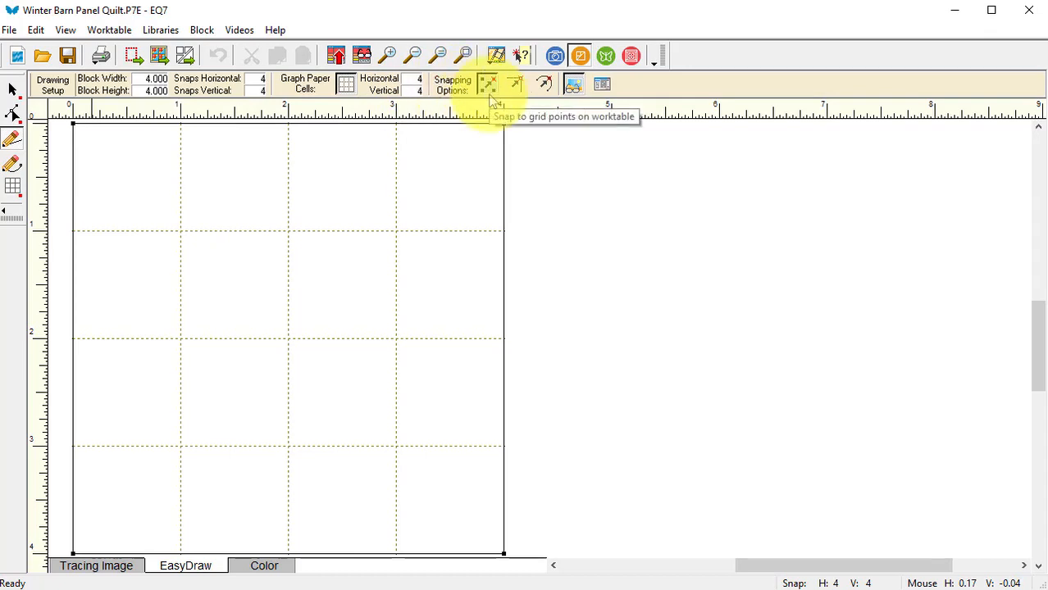
click(12, 141)
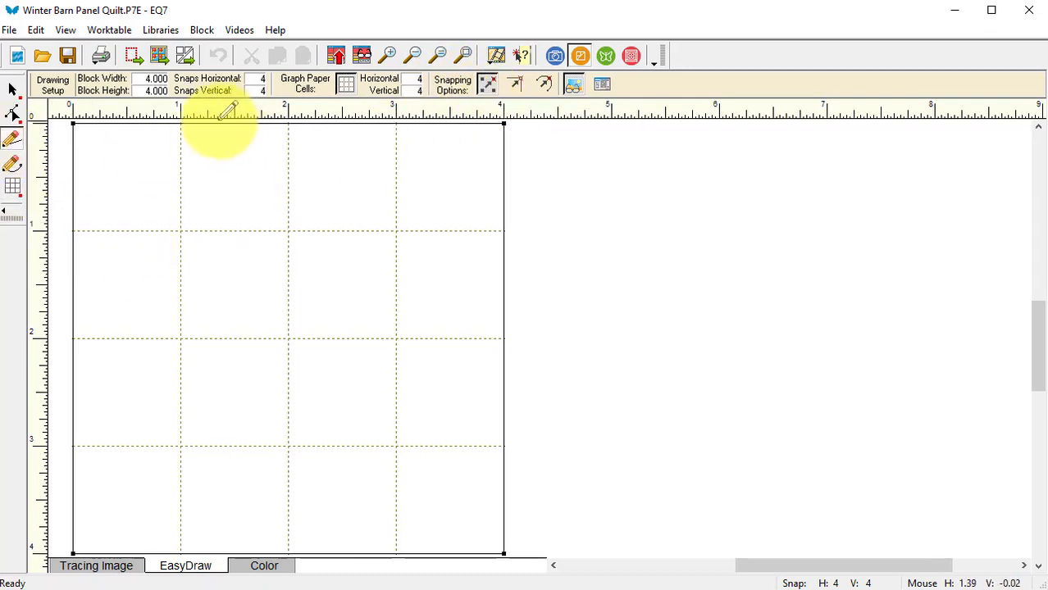
mouse_move(182, 124)
mouse_down()
mouse_move(199, 415)
mouse_move(187, 545)
mouse_up()
drag(397, 125, 396, 554)
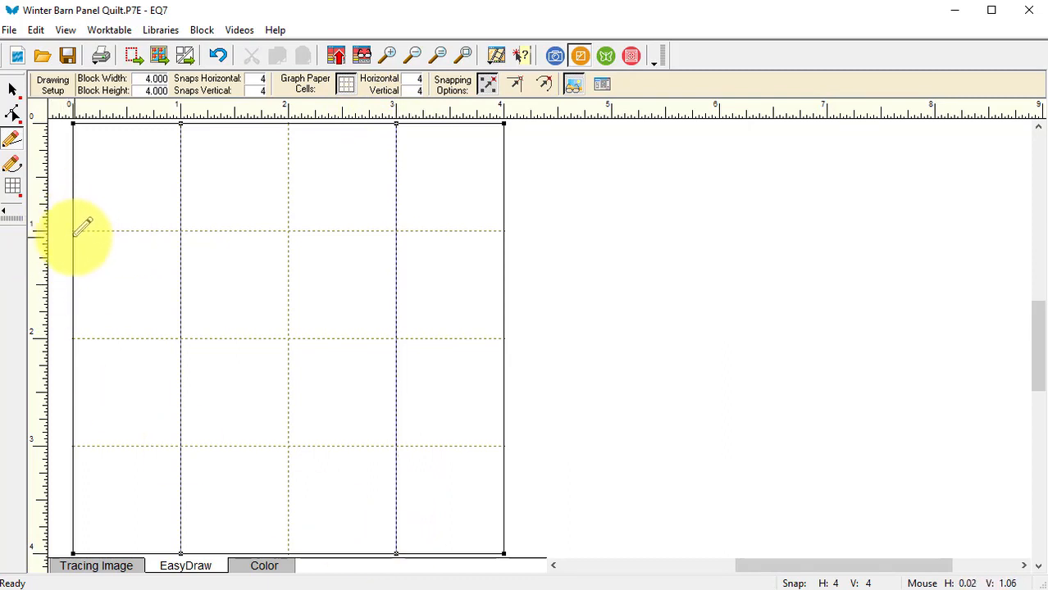
mouse_move(76, 232)
mouse_down()
mouse_move(258, 248)
mouse_move(504, 231)
mouse_up()
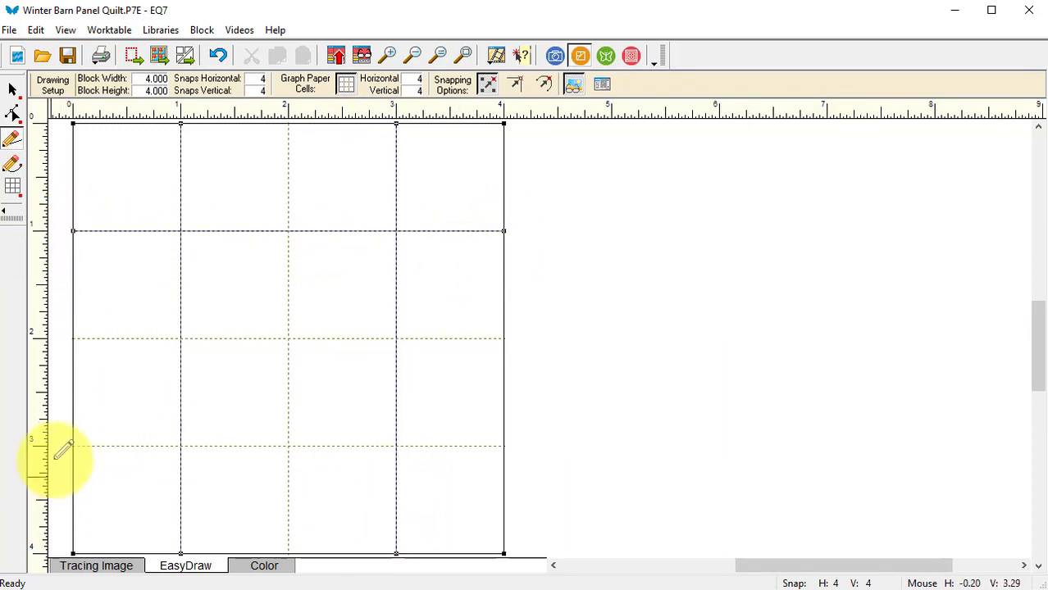
mouse_move(73, 447)
mouse_down()
mouse_move(456, 431)
mouse_move(503, 447)
mouse_up()
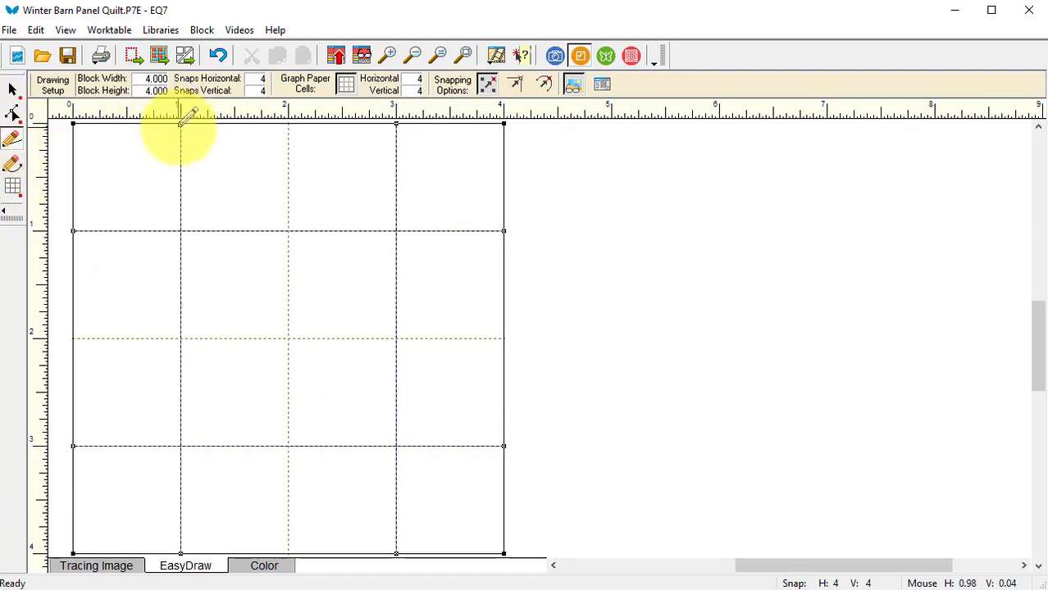
Step: Draw paired diagonal lines in the middle section of each block side, meeting at the 2 inch midpoint, to form the eight star points
mouse_move(180, 124)
mouse_down()
mouse_move(289, 231)
mouse_move(397, 123)
mouse_up()
mouse_move(503, 231)
mouse_down()
mouse_move(398, 336)
mouse_move(504, 446)
mouse_up()
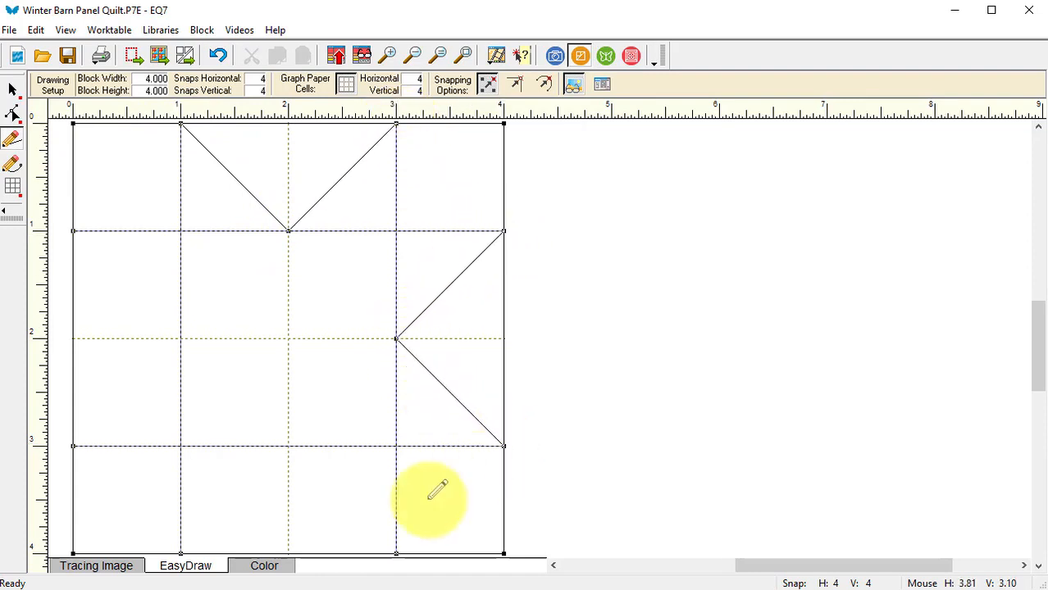
mouse_move(396, 554)
mouse_down()
mouse_move(288, 446)
mouse_move(181, 553)
mouse_up()
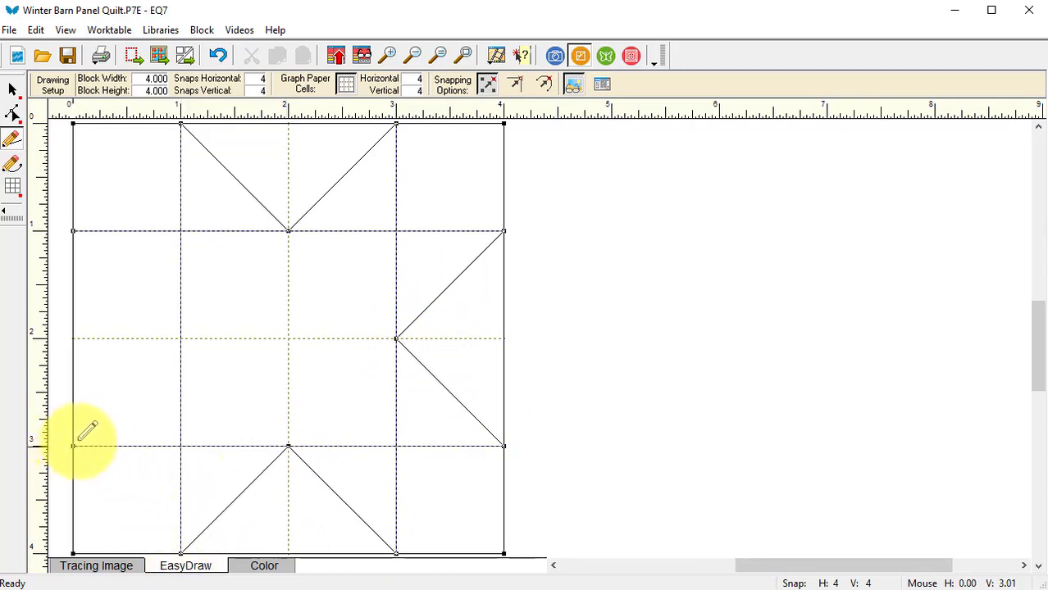
drag(74, 446, 182, 338)
mouse_move(182, 338)
mouse_down()
mouse_move(69, 240)
mouse_move(74, 230)
mouse_up()
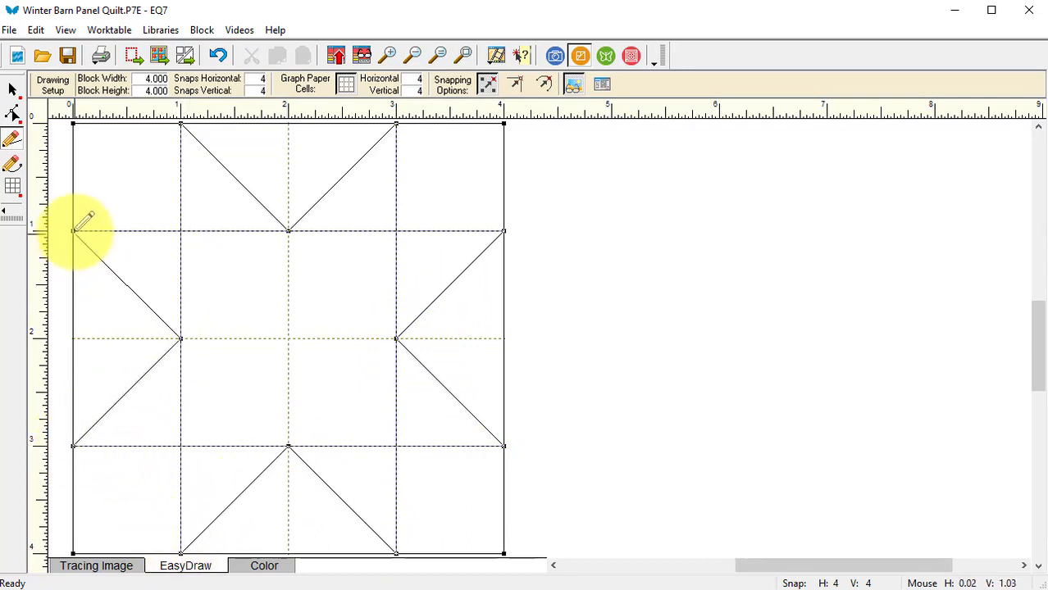
Step: Color the star block's centre square and all eight star points with the snowy birch tree fabric
click(267, 566)
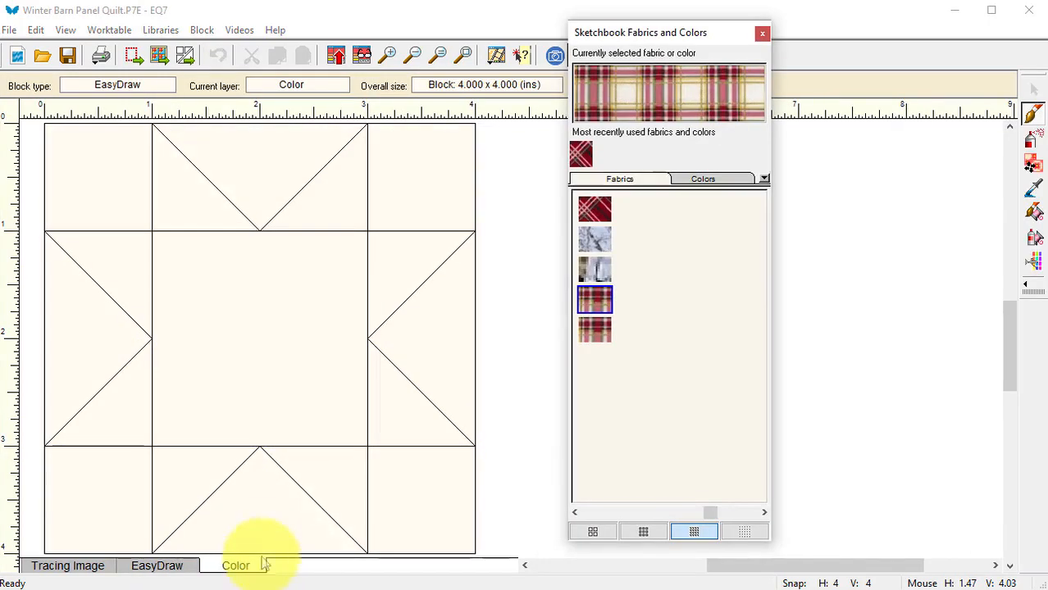
click(595, 240)
click(263, 340)
click(327, 198)
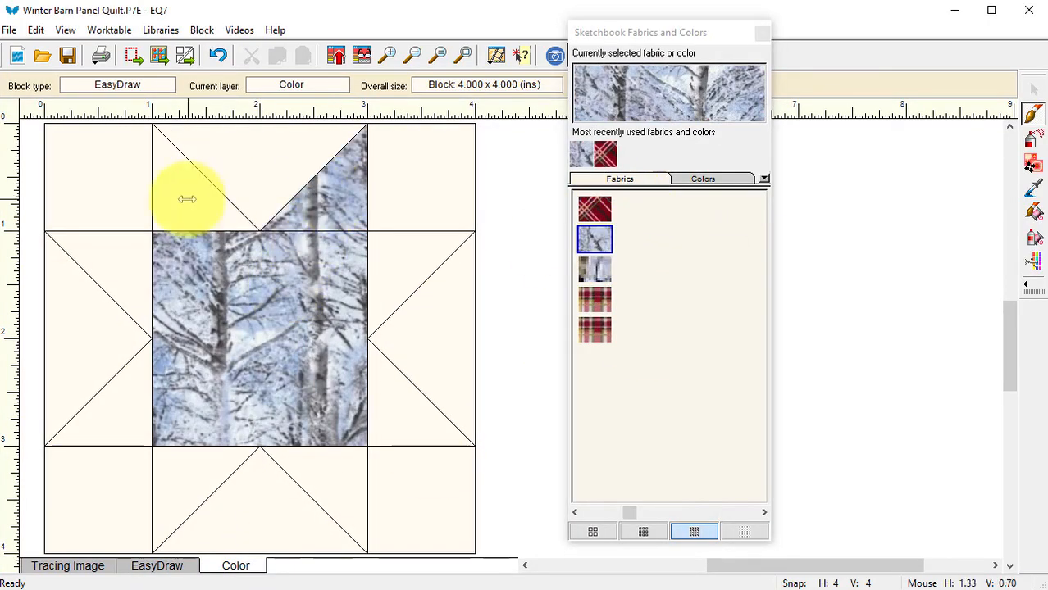
click(187, 199)
click(131, 275)
click(114, 418)
click(211, 481)
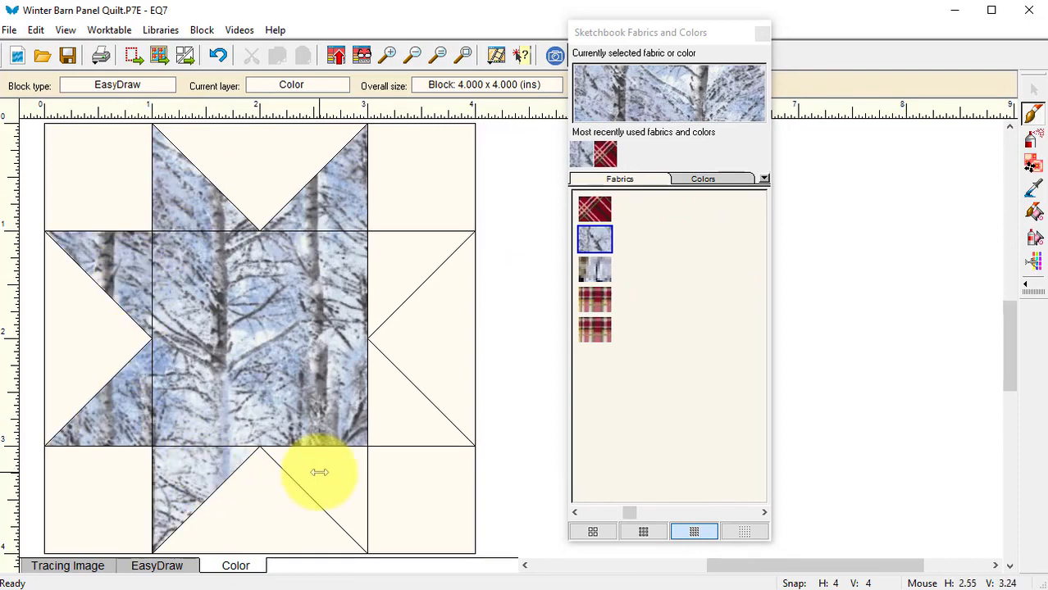
click(318, 476)
click(401, 399)
click(398, 250)
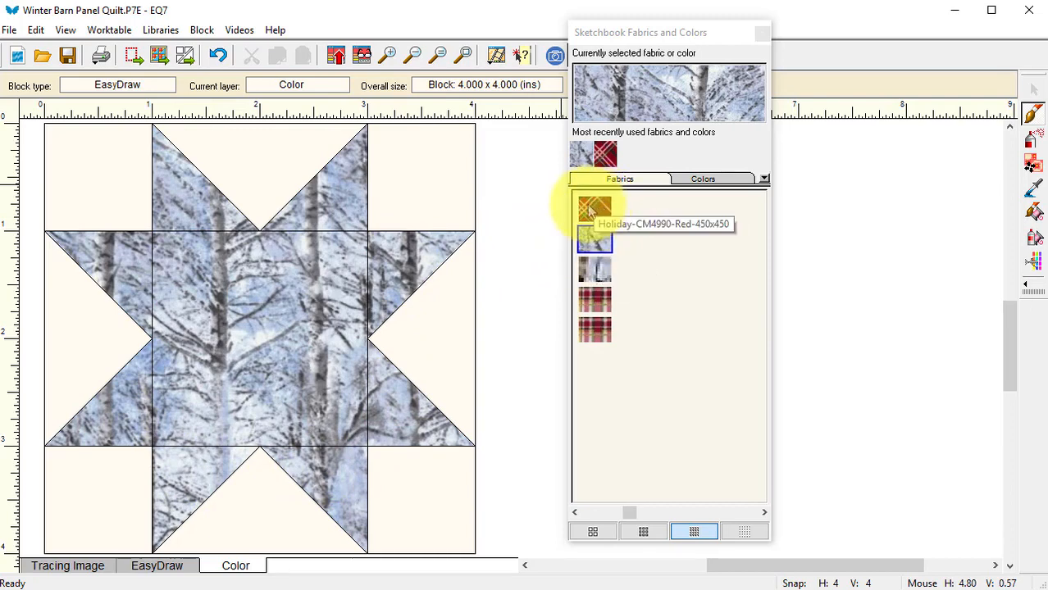
Step: Fill the star block's corner squares and side background triangles with the Holiday-CM4990-Red plaid fabric and add the coloured block to the Sketchbook
click(1032, 138)
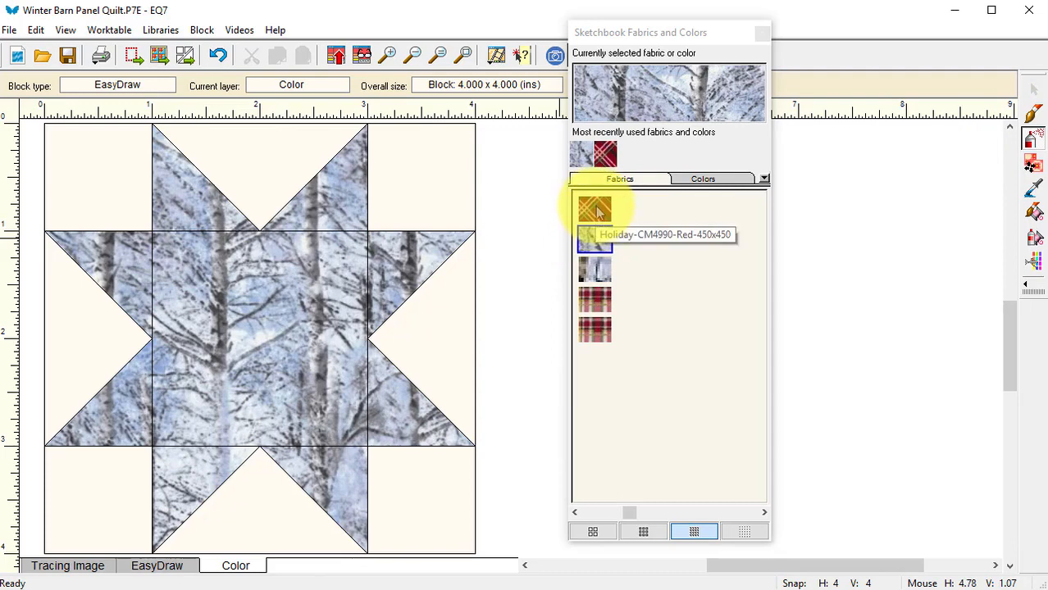
click(596, 210)
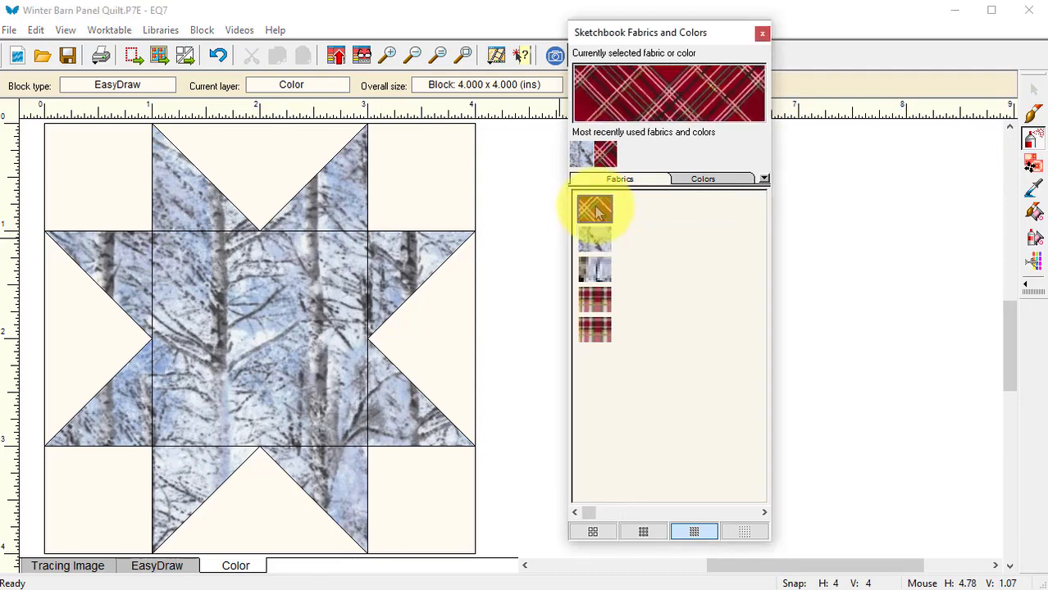
click(435, 172)
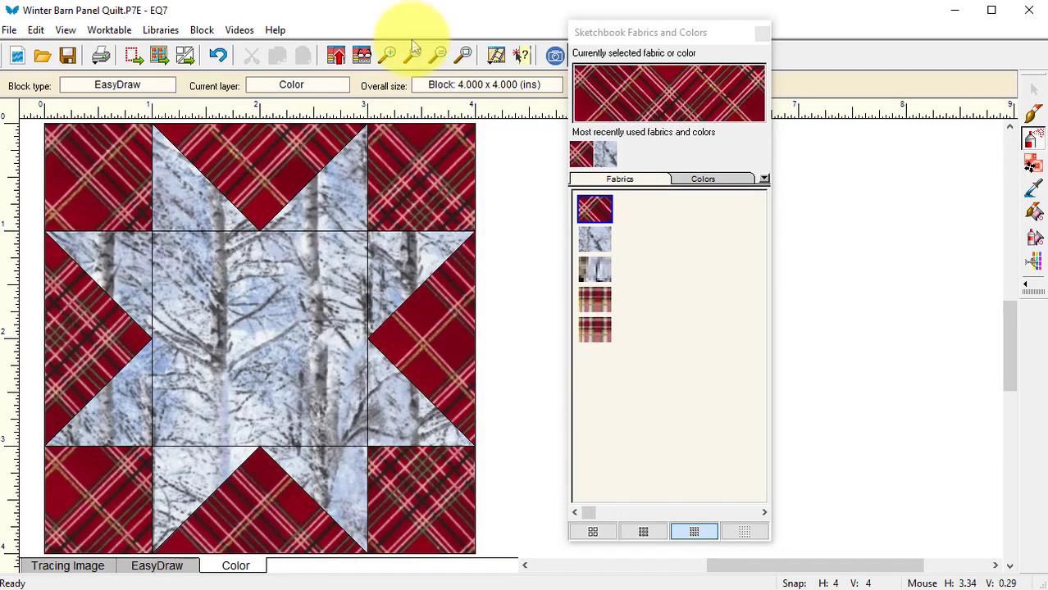
click(336, 59)
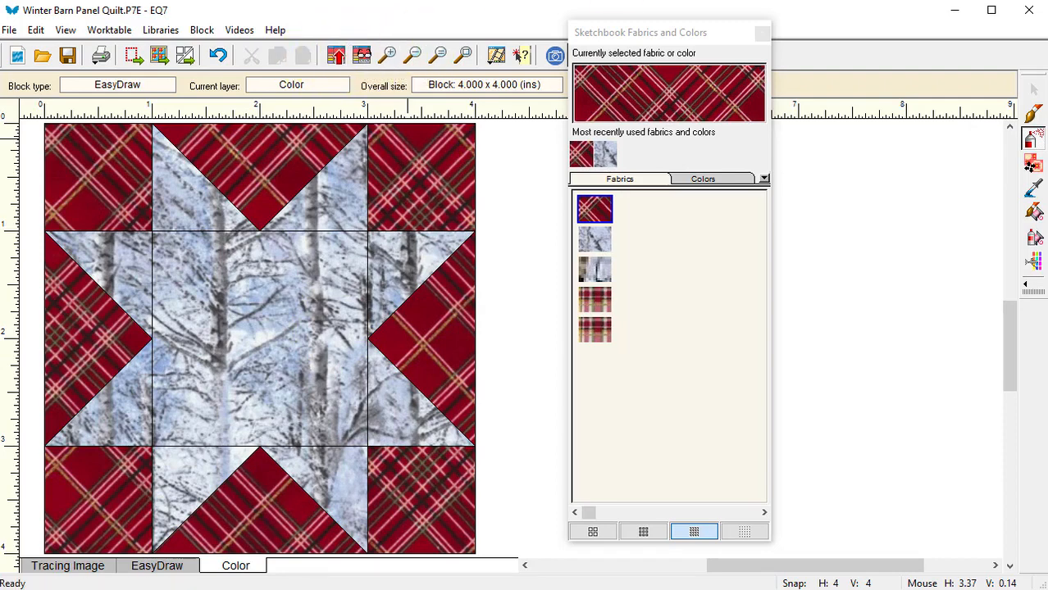
click(762, 32)
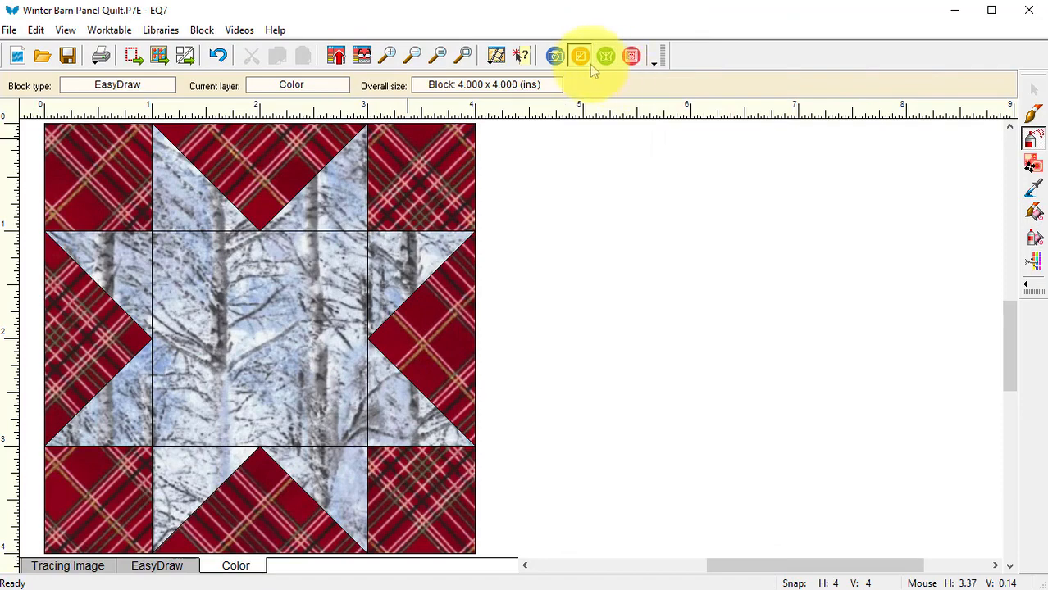
Step: Return to the quilt worktable and place the red plaid star block on Layer 2, over the upper part of the barn panel
click(633, 59)
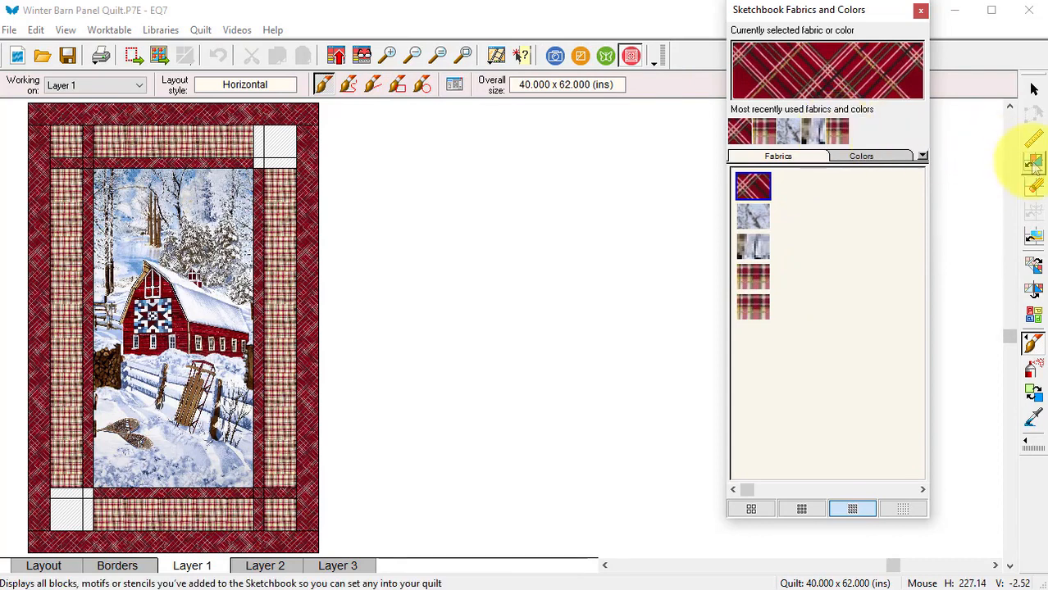
click(1033, 164)
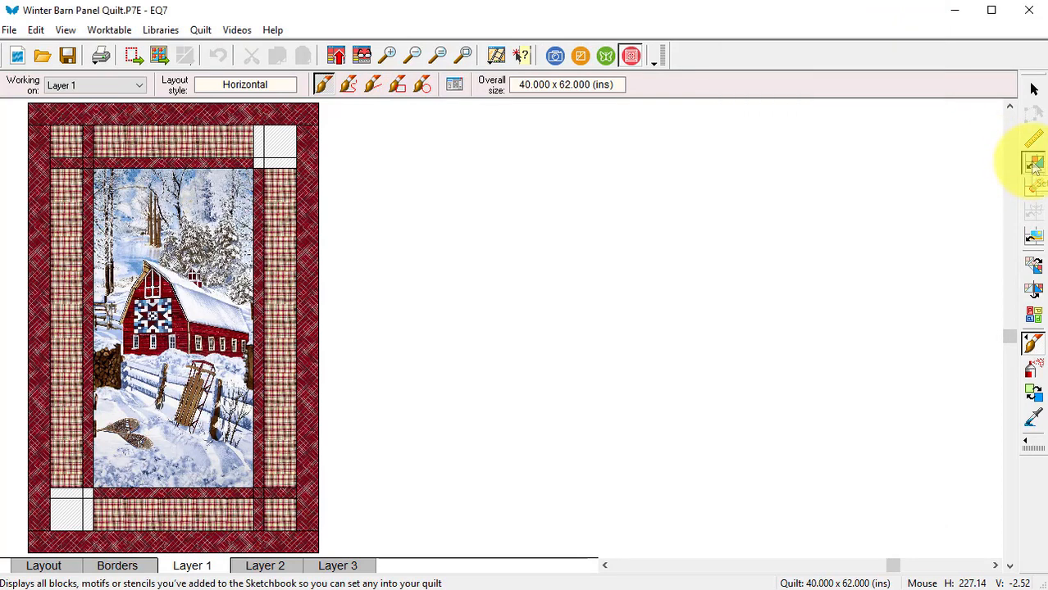
click(273, 567)
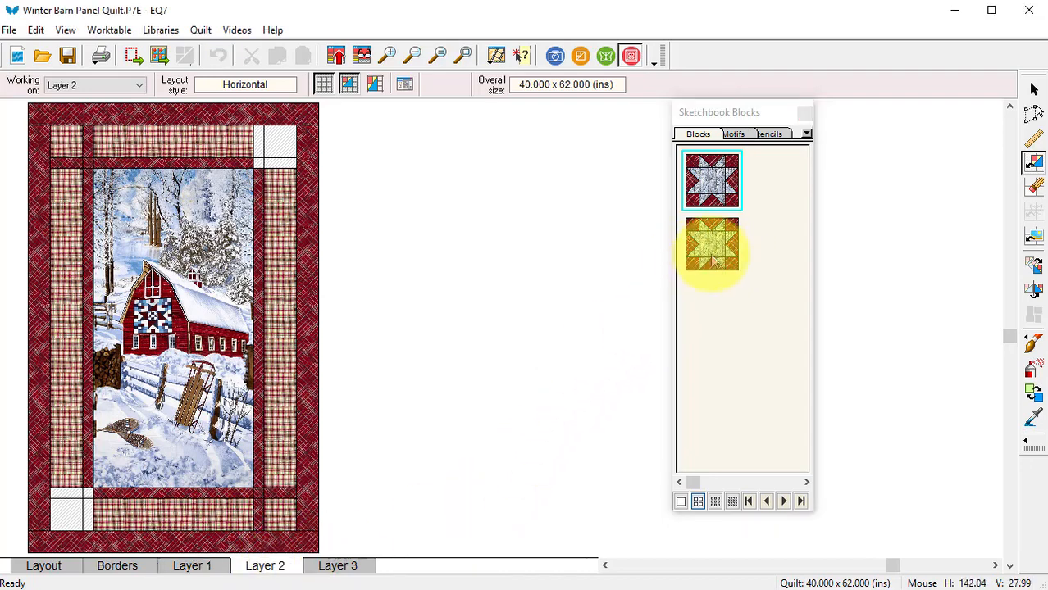
drag(715, 251, 171, 179)
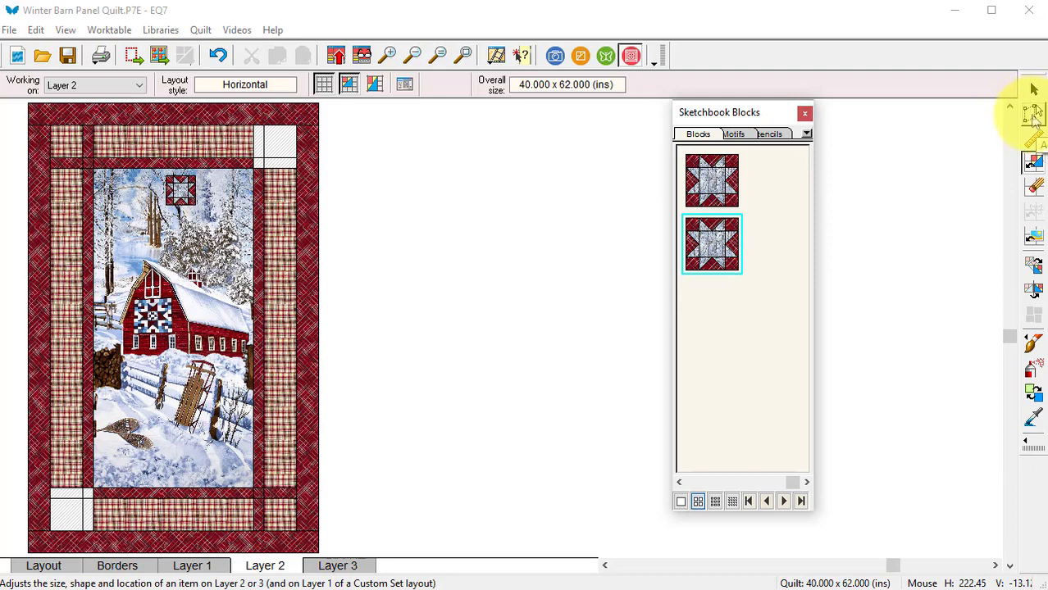
Step: Resize the star block to 6 x 6 inches and move it onto the quilt's open upper-right border corner
click(1032, 115)
click(179, 192)
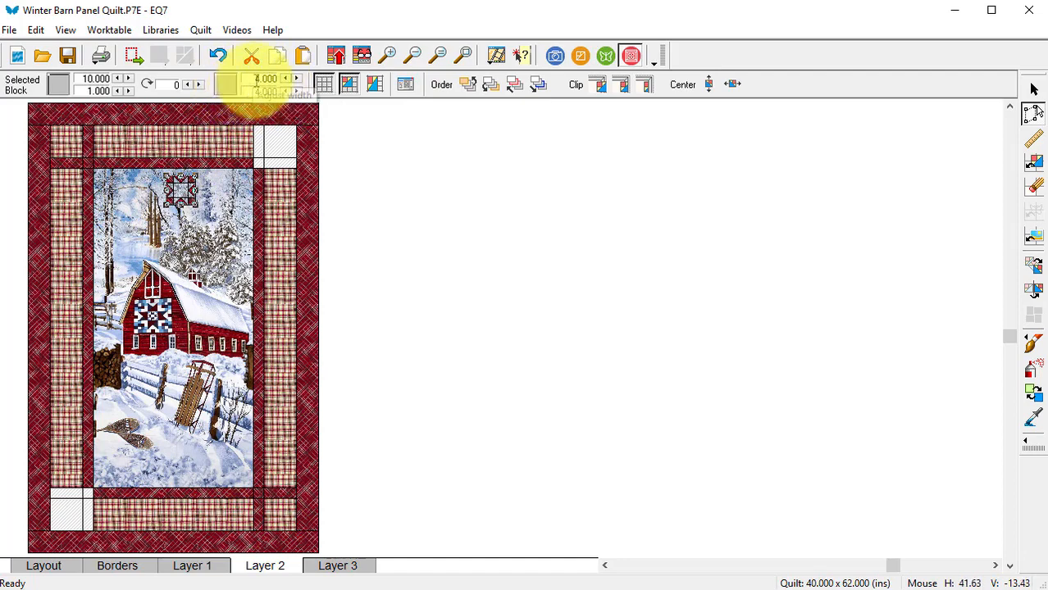
drag(250, 79, 303, 80)
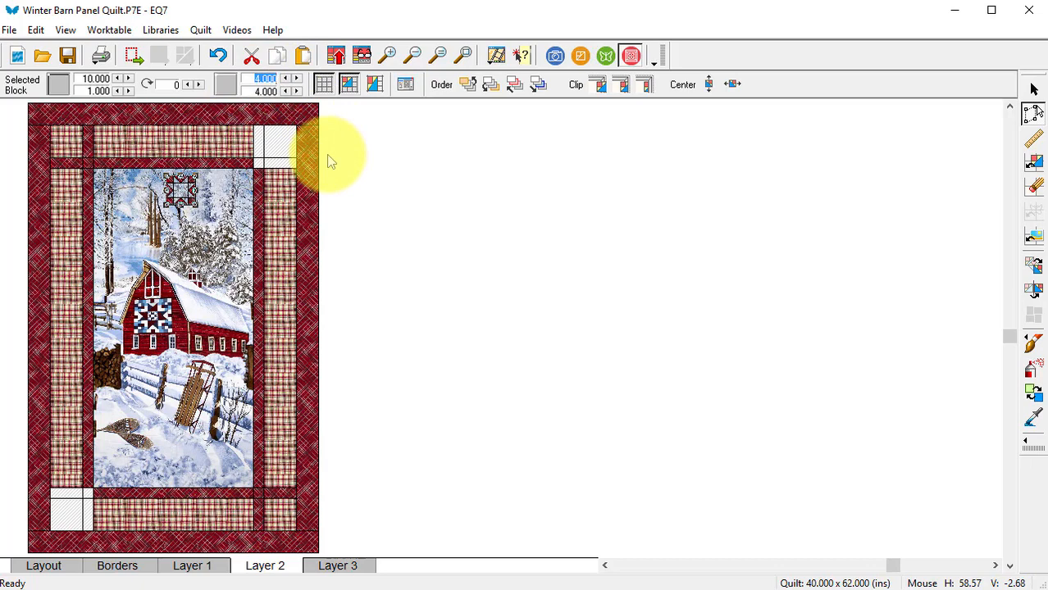
text(6)
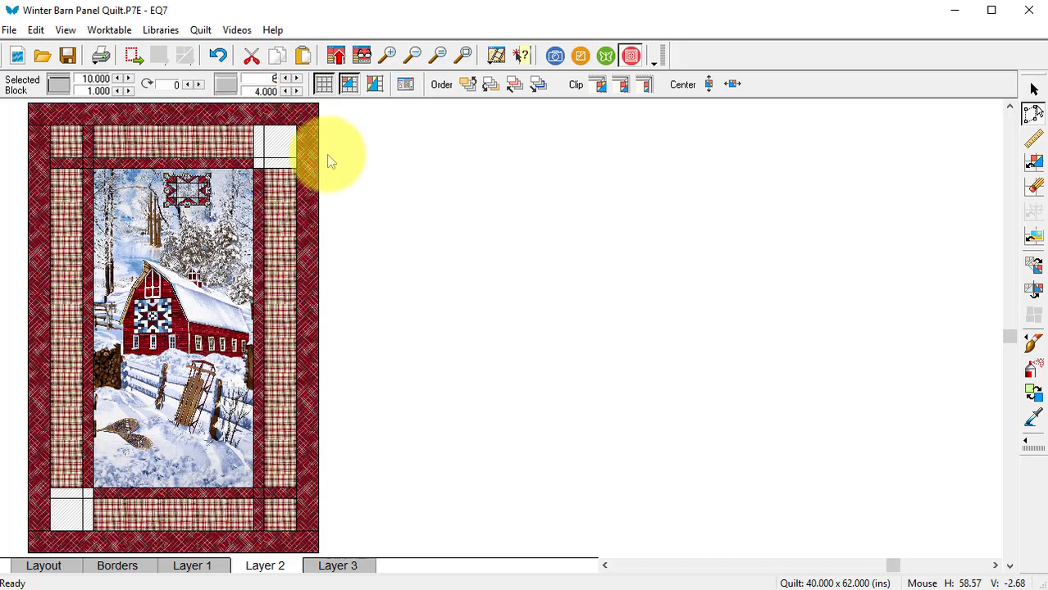
text(6)
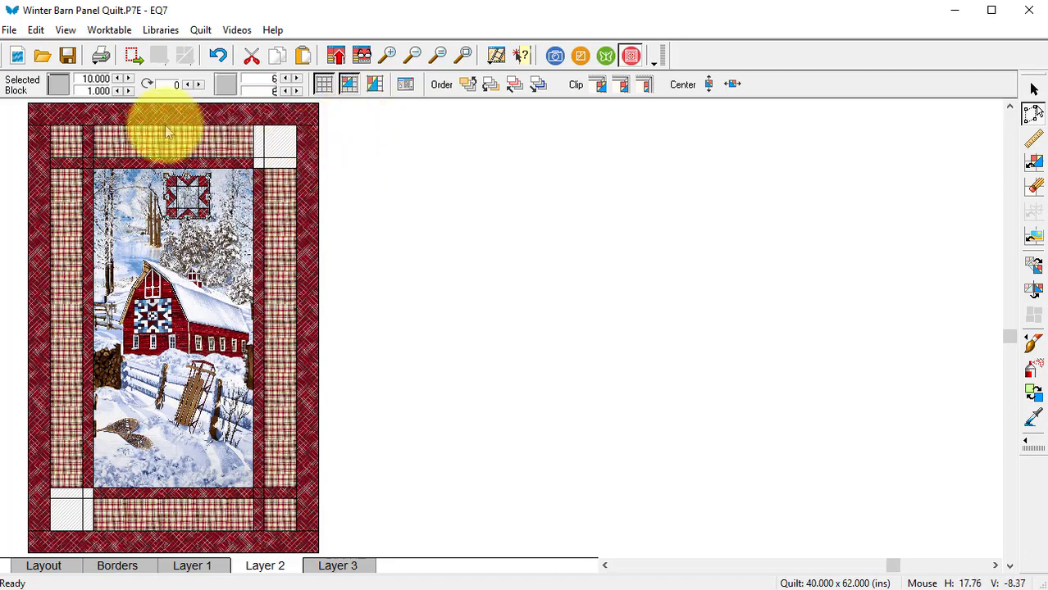
drag(180, 195, 268, 146)
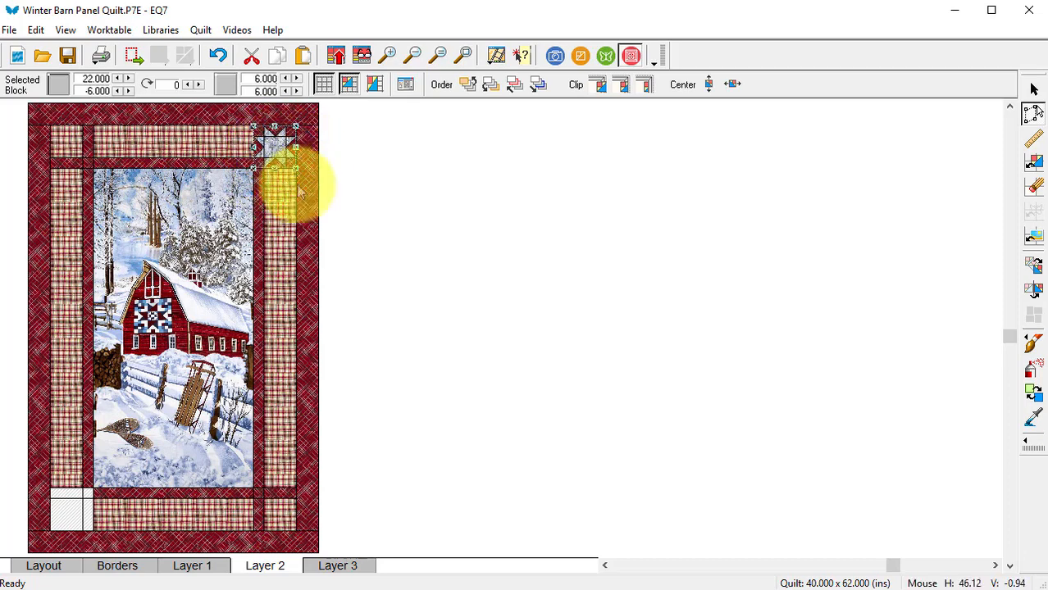
Step: In the quilt worktable's snap settings, have block positions snap to the grid every 1 inch
click(407, 87)
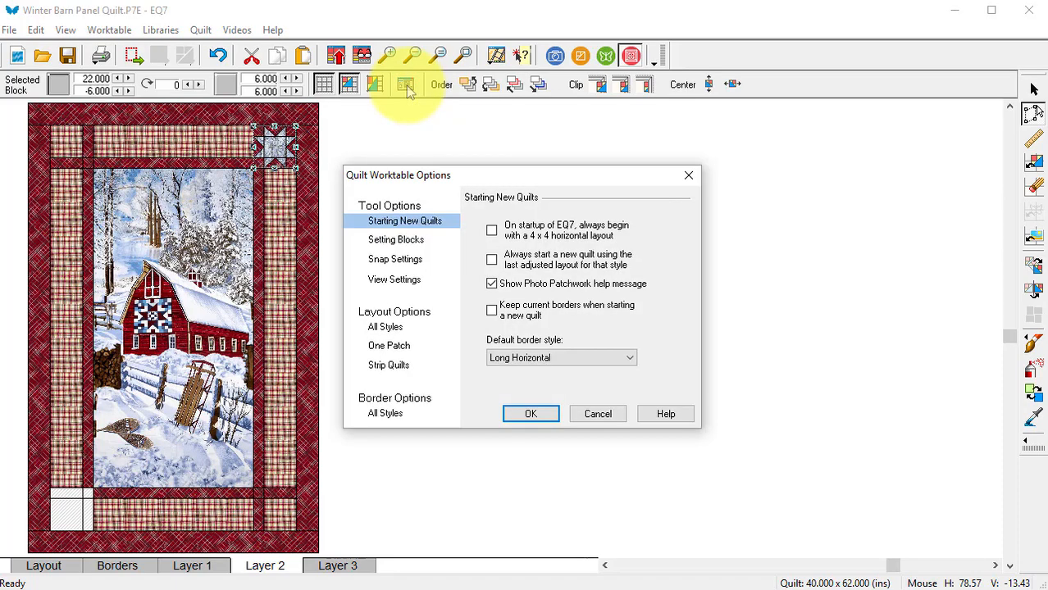
click(402, 260)
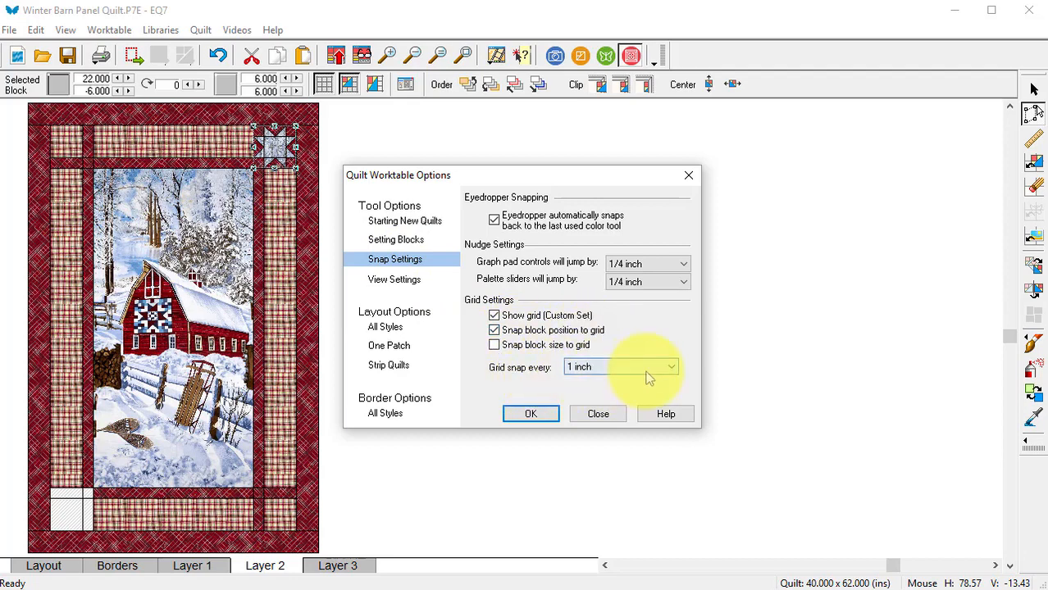
click(281, 147)
click(532, 417)
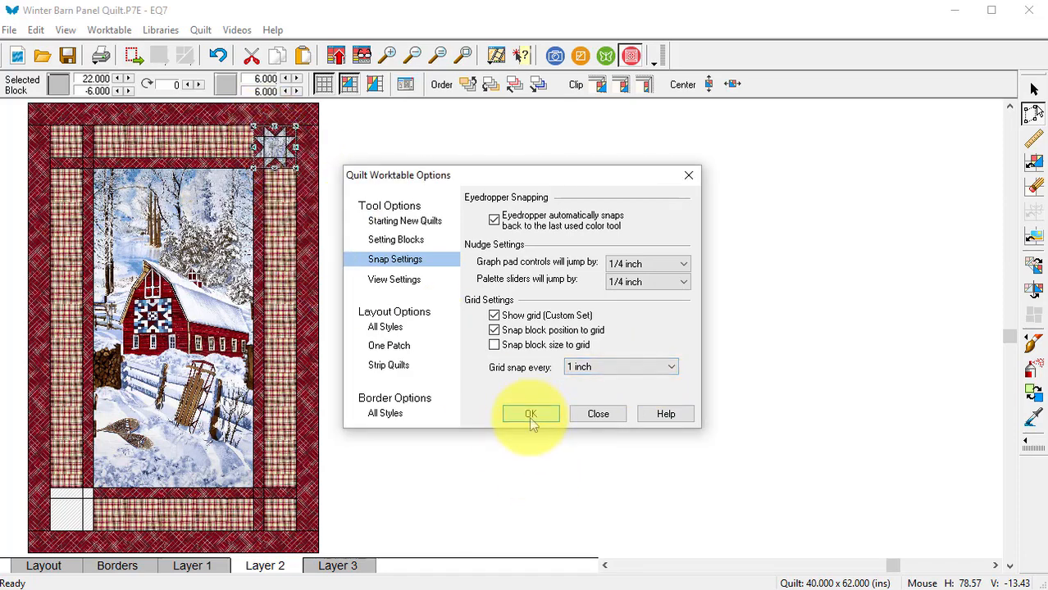
Step: Try shifting the star block diagonally off the upper-right border corner, and undo the move
drag(274, 149, 273, 147)
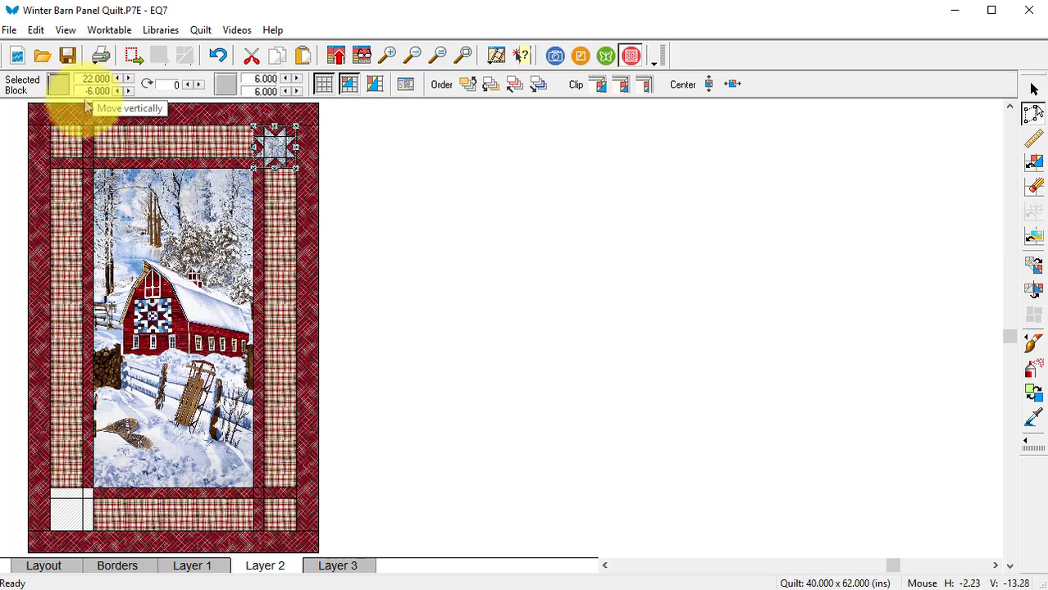
click(394, 218)
click(269, 146)
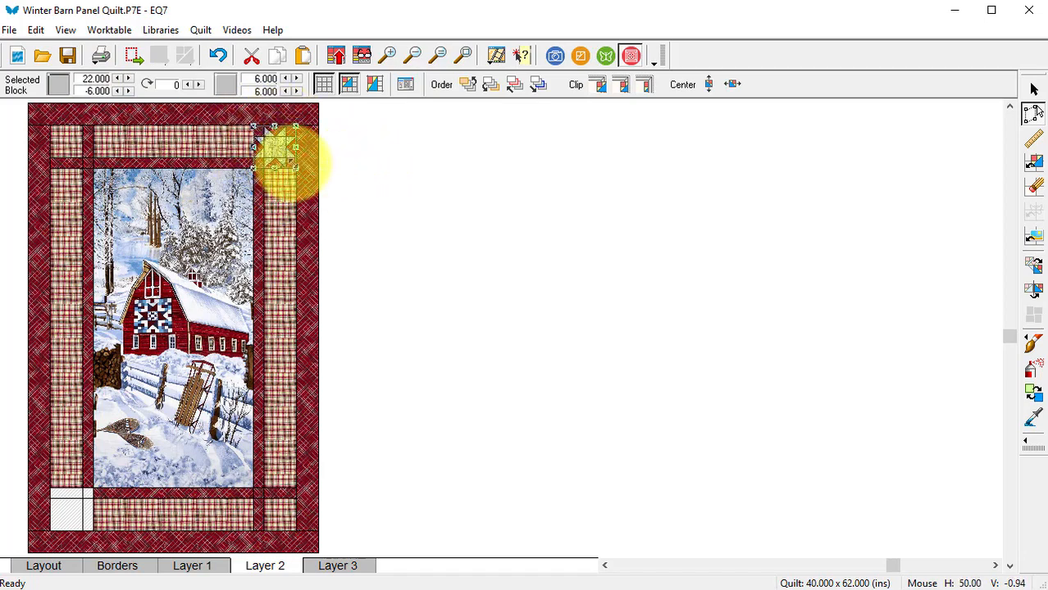
drag(291, 162, 300, 175)
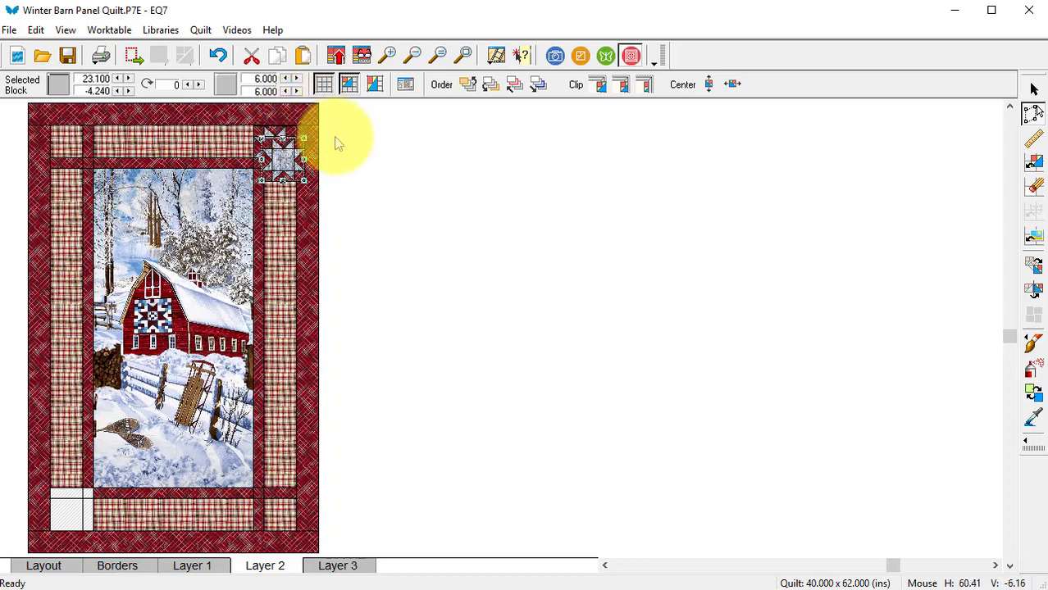
key(ctrl+z)
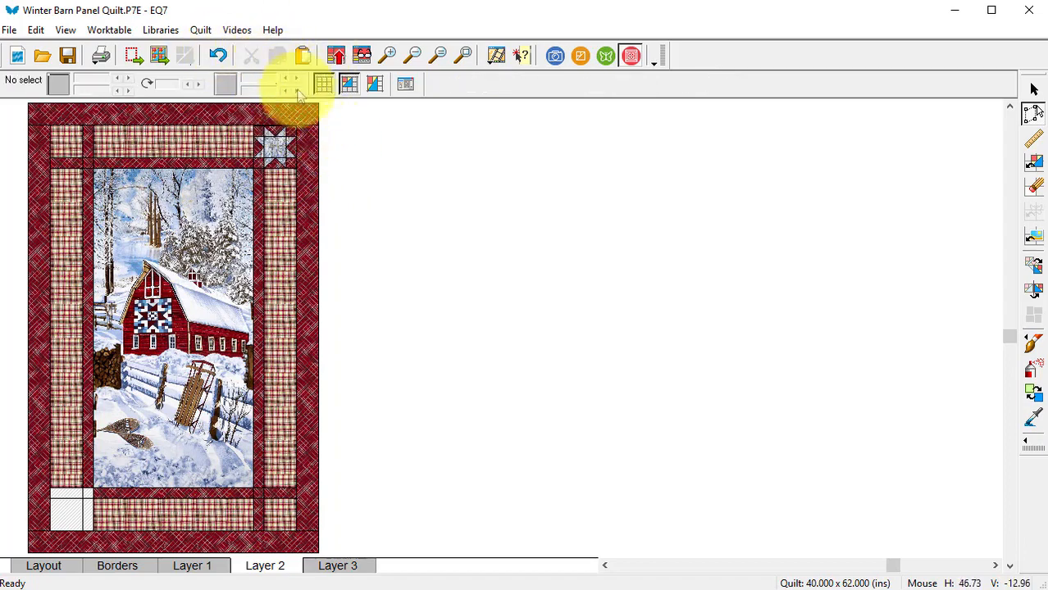
Step: Place a copy of the star block on the quilt's open lower-left border corner and add the quilt to the Sketchbook
click(276, 151)
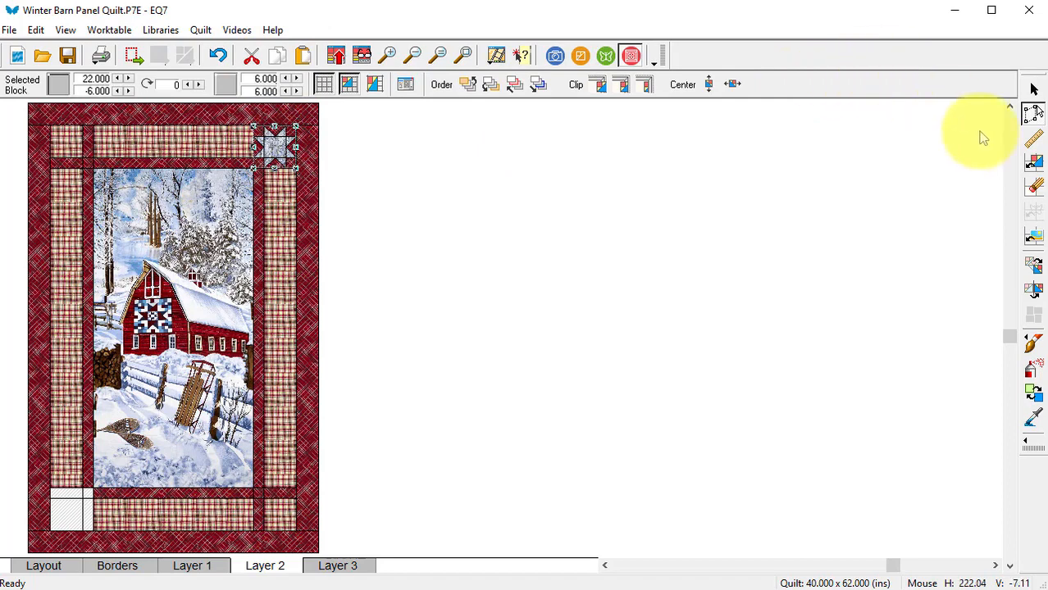
click(1031, 118)
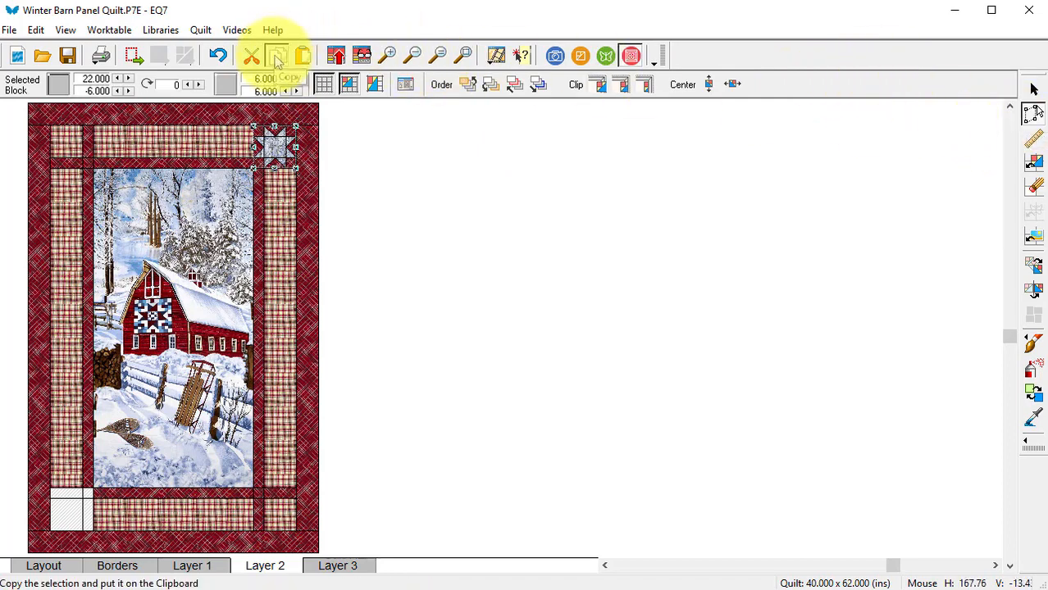
click(303, 55)
drag(276, 152, 71, 510)
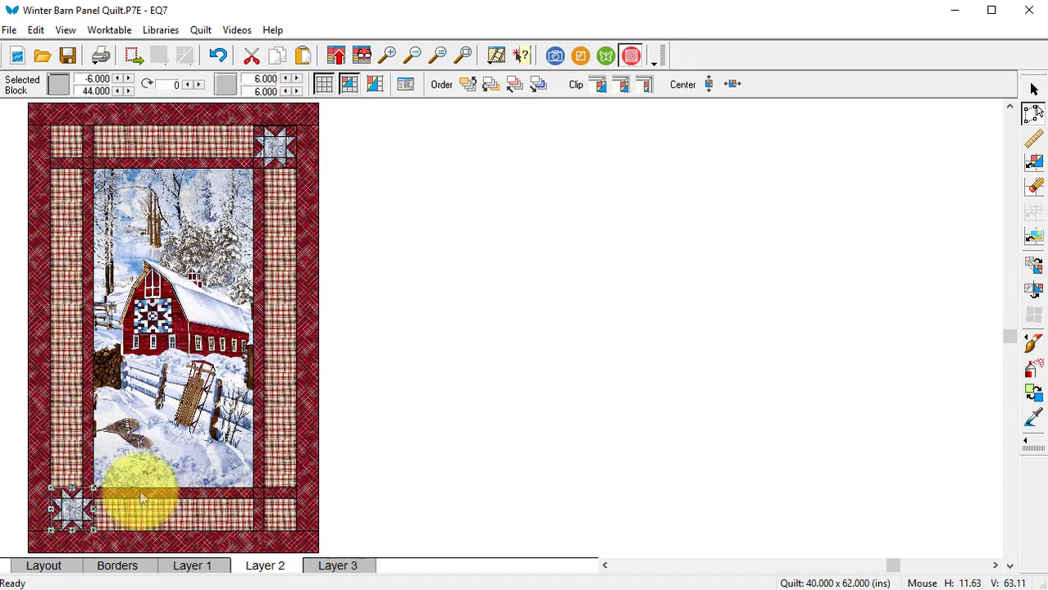
click(434, 299)
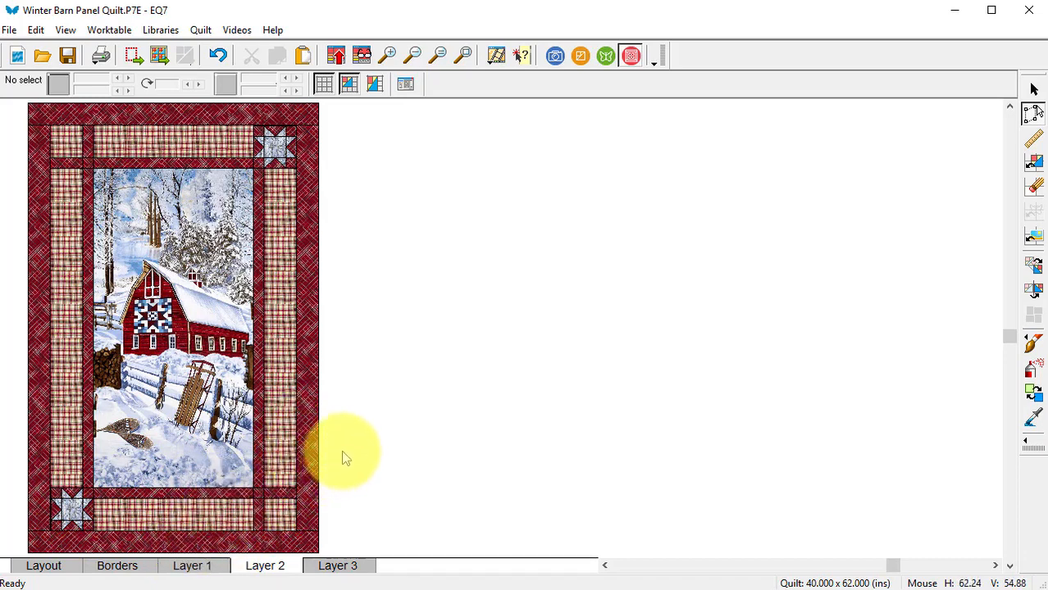
click(339, 63)
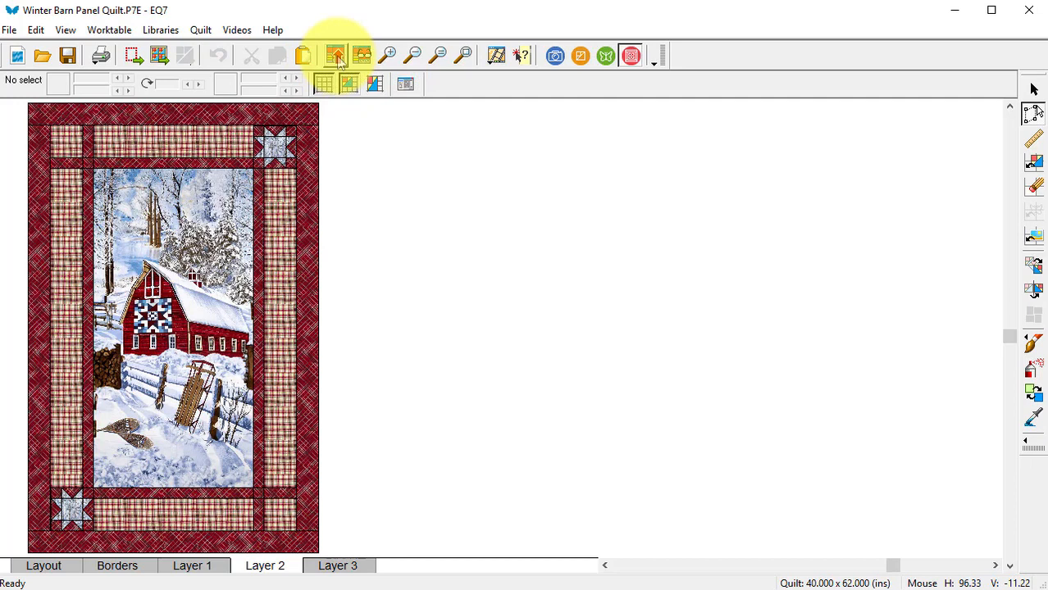